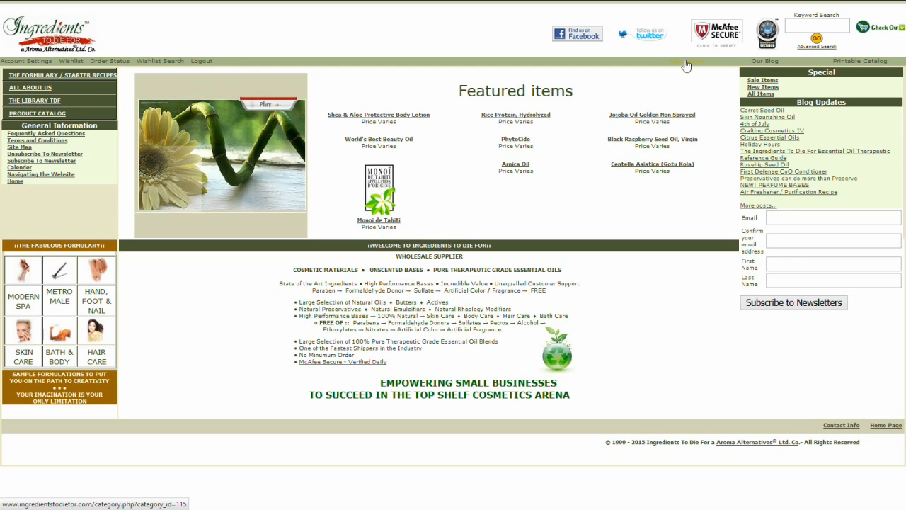
- Open the Ingredient (Formula) Percentage Calculator from the site's calculators page
left_click(686, 62)
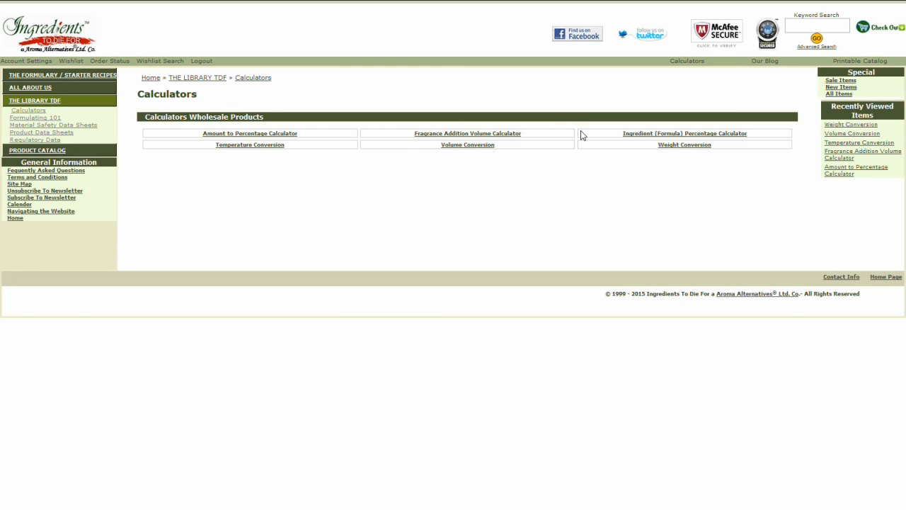
left_click(650, 135)
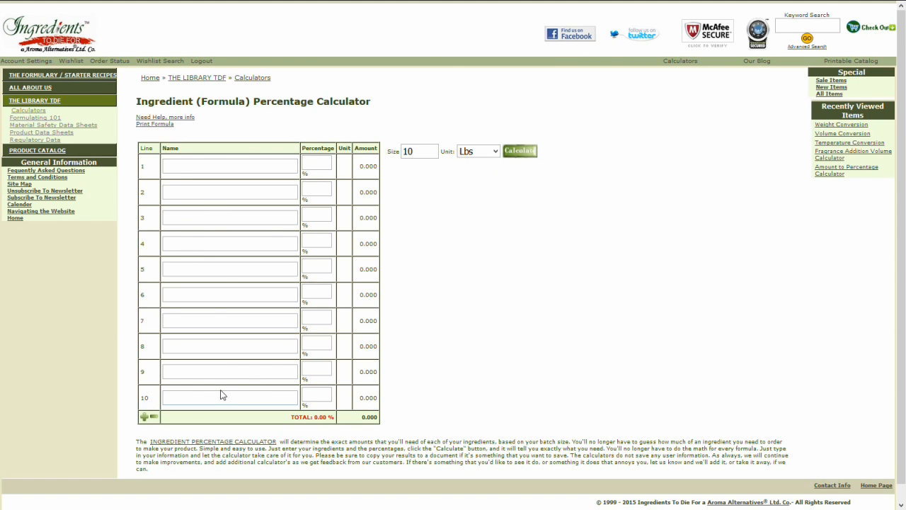
- Extend the ingredient table from 10 to 15 lines and remove the extra lines again
left_click(144, 418)
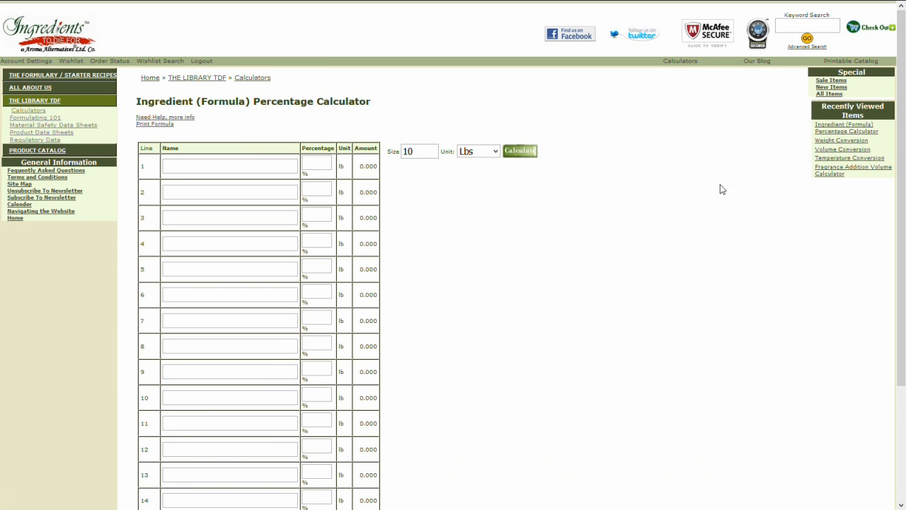
scroll(892, 318, "down", 3)
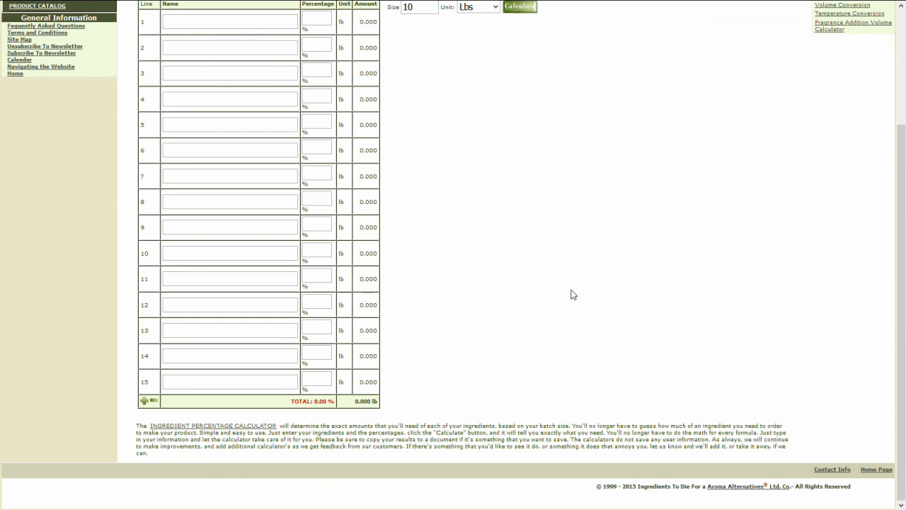
left_click(155, 403)
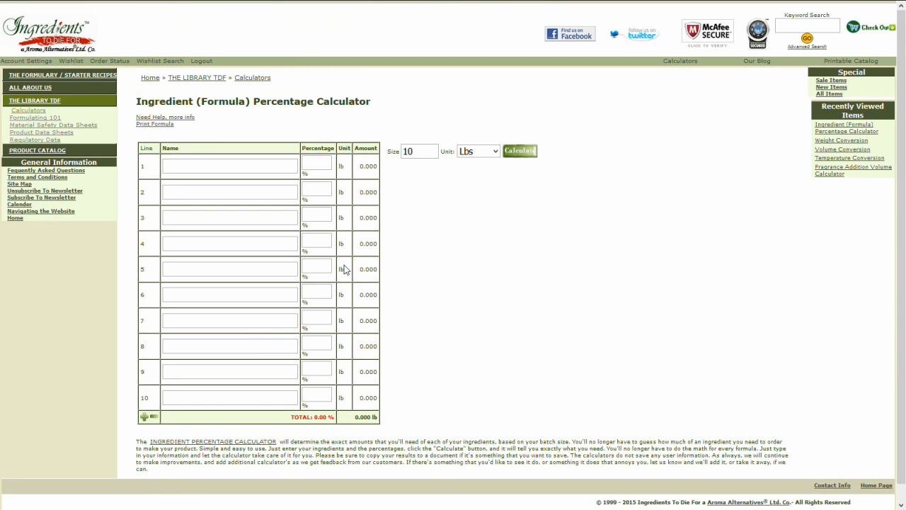
- Set the batch size to 16 and its unit to Ounces
left_click(417, 151)
left_click_drag(416, 151, 393, 153)
type("16")
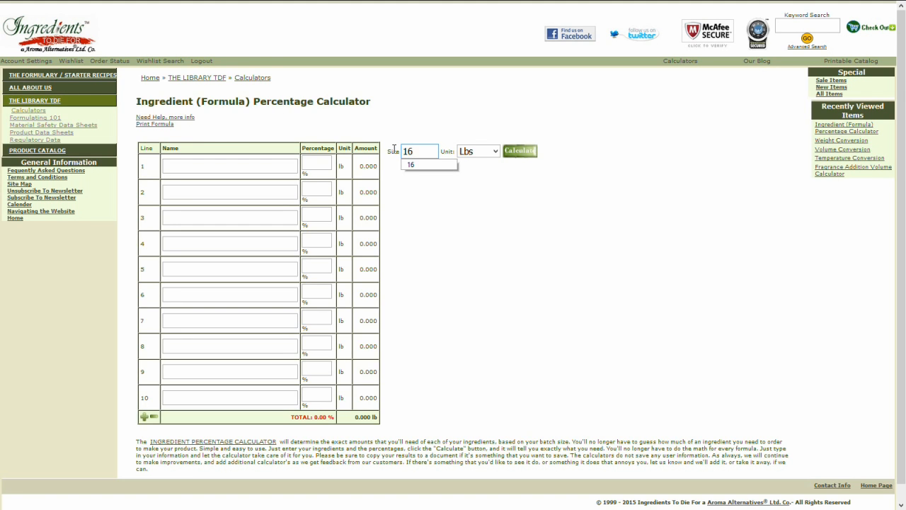
left_click(496, 152)
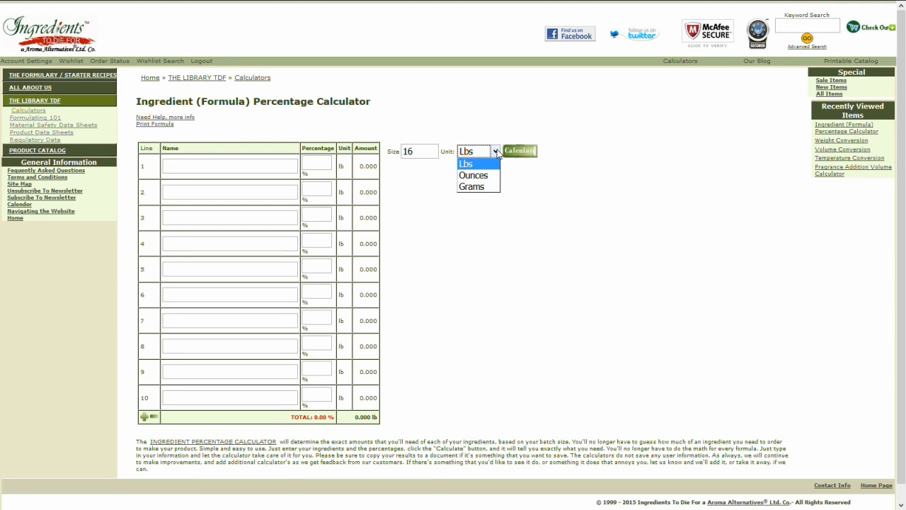
left_click(483, 176)
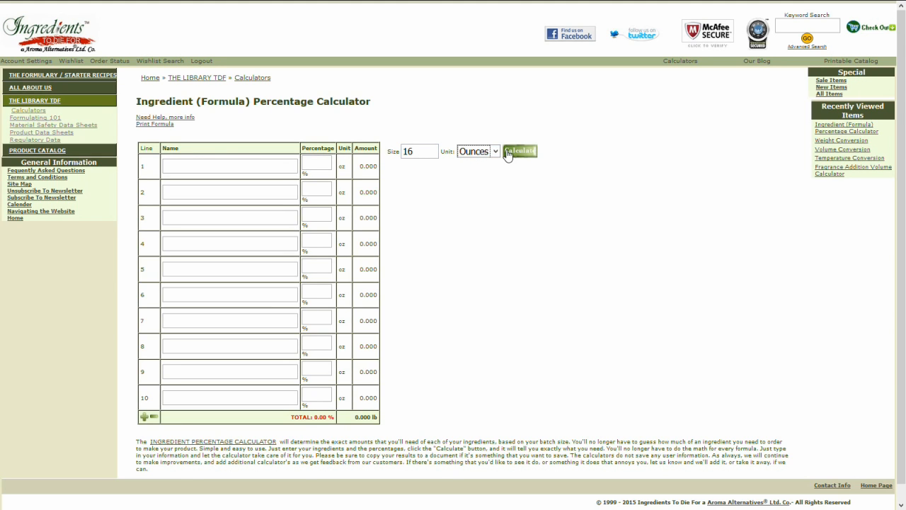
- Enter water as the first ingredient with a percentage of 50
left_click(181, 165)
left_click(199, 168)
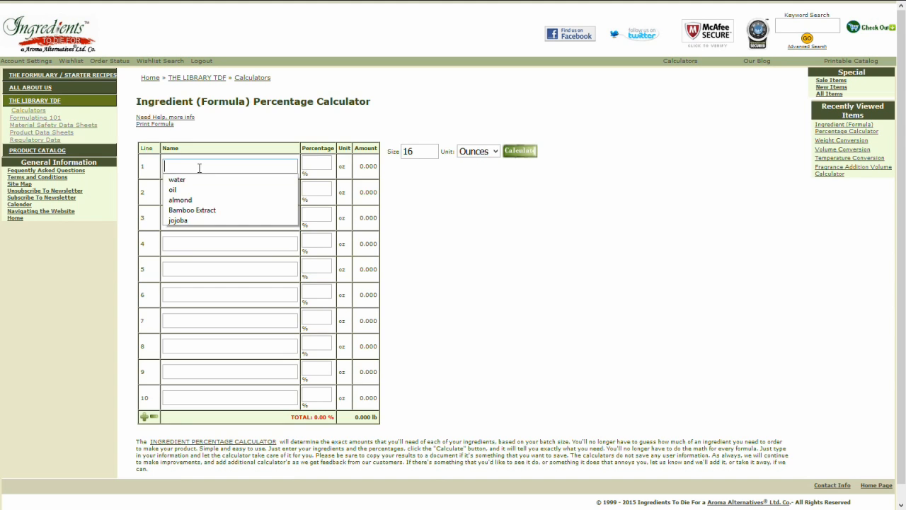
left_click(199, 165)
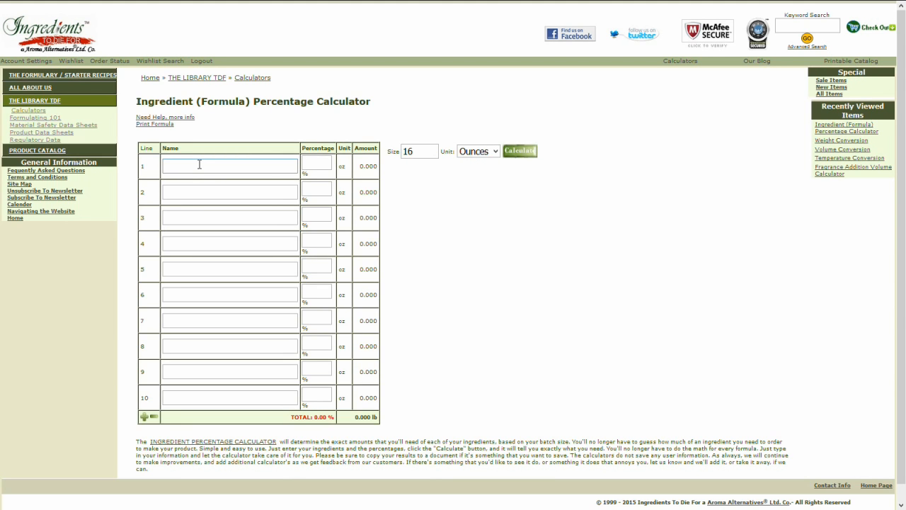
type("Water")
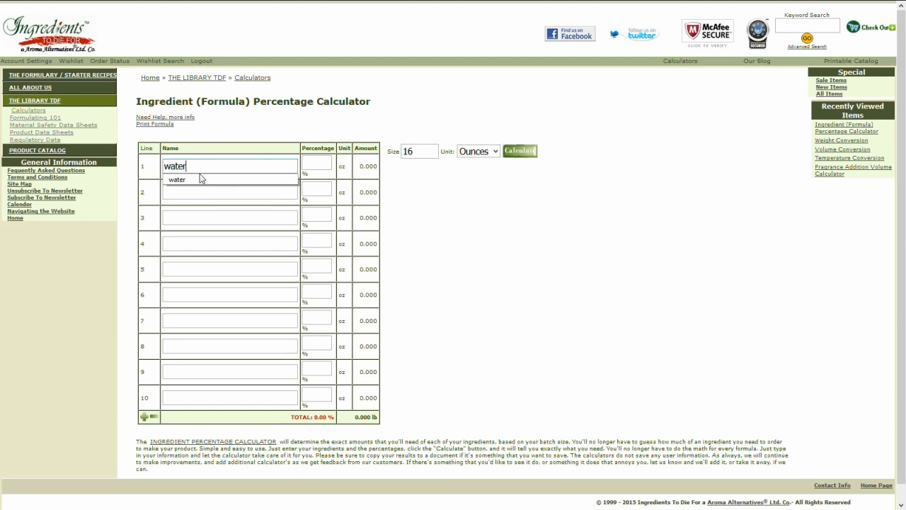
key("Tab")
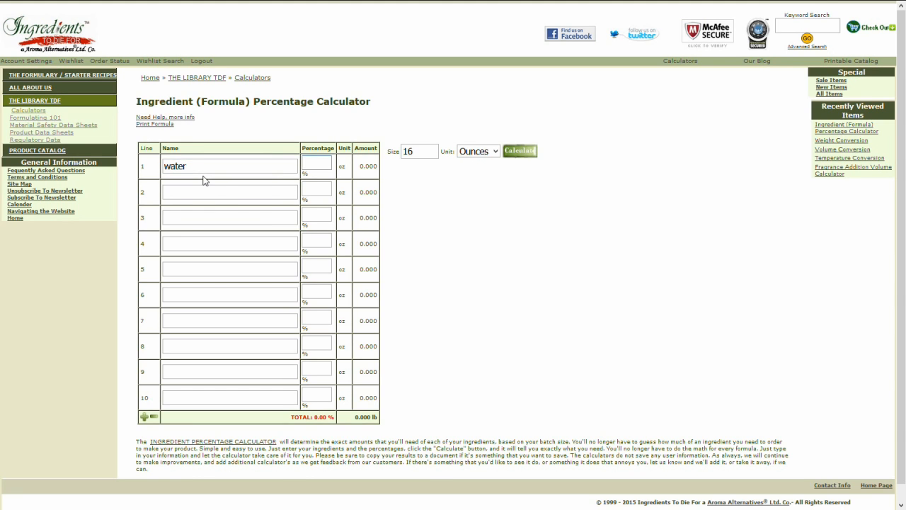
left_click(320, 164)
key("Escape")
type("5")
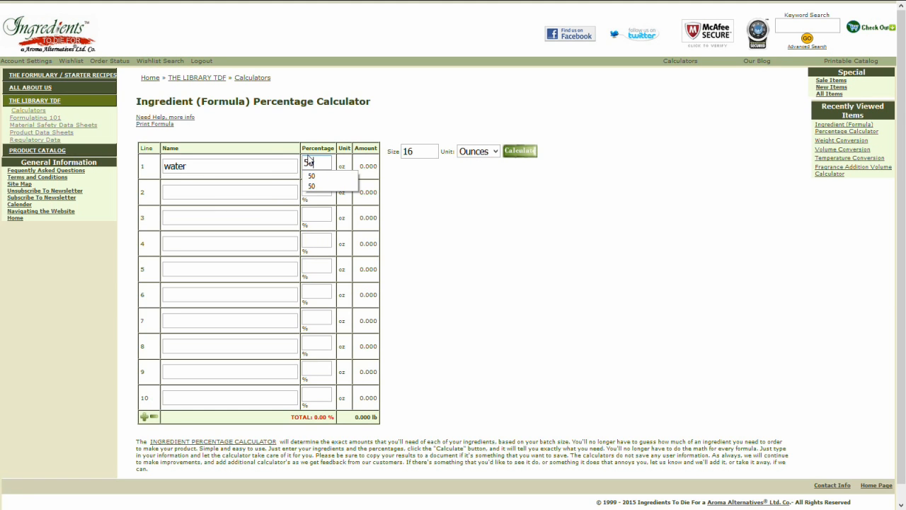
type("0")
key("Tab")
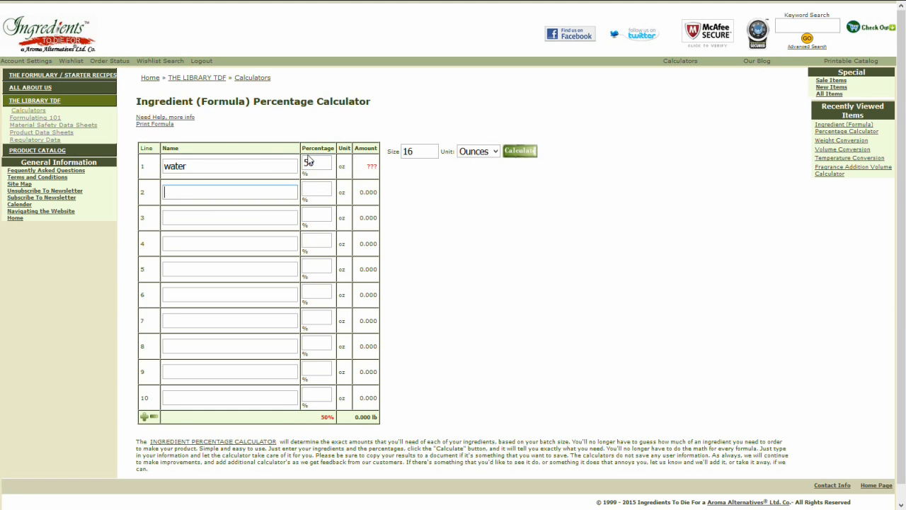
- Enter oil as the second ingredient at 50 percent and calculate the ingredient amounts
left_click(238, 192)
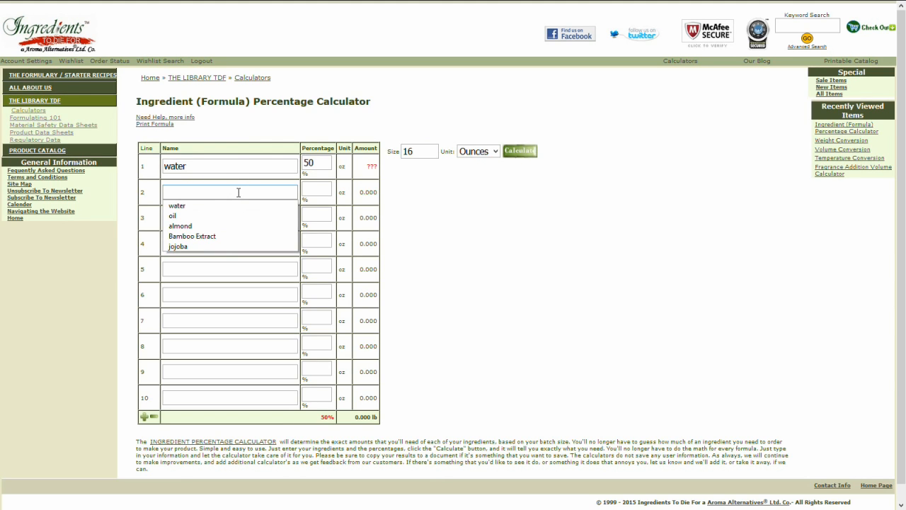
key("Escape")
type("oil")
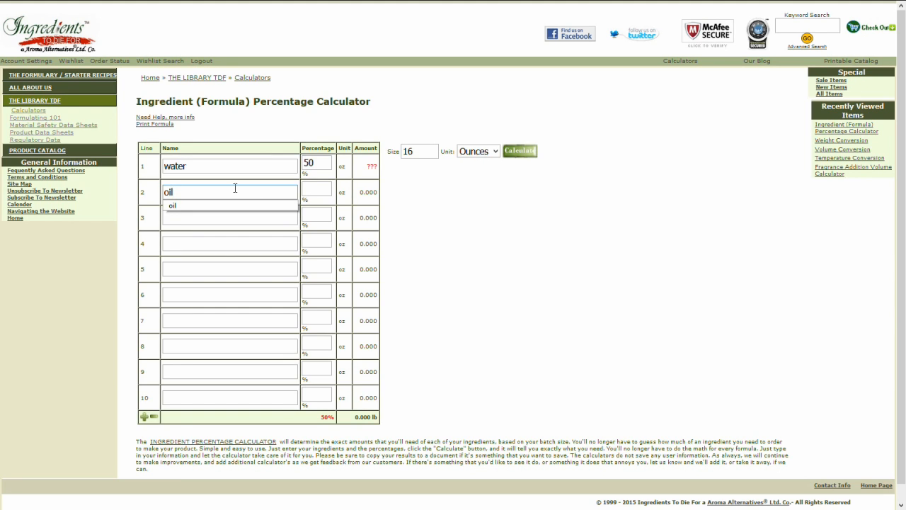
key("Tab")
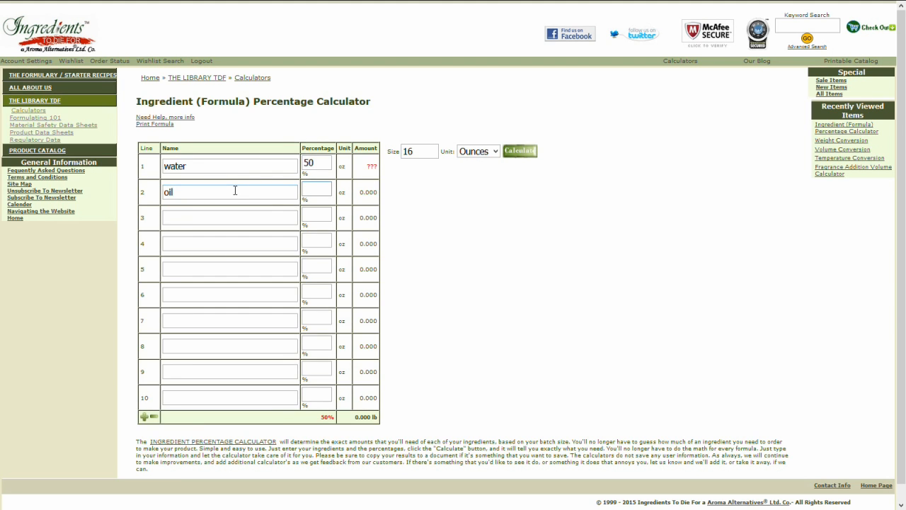
type("50")
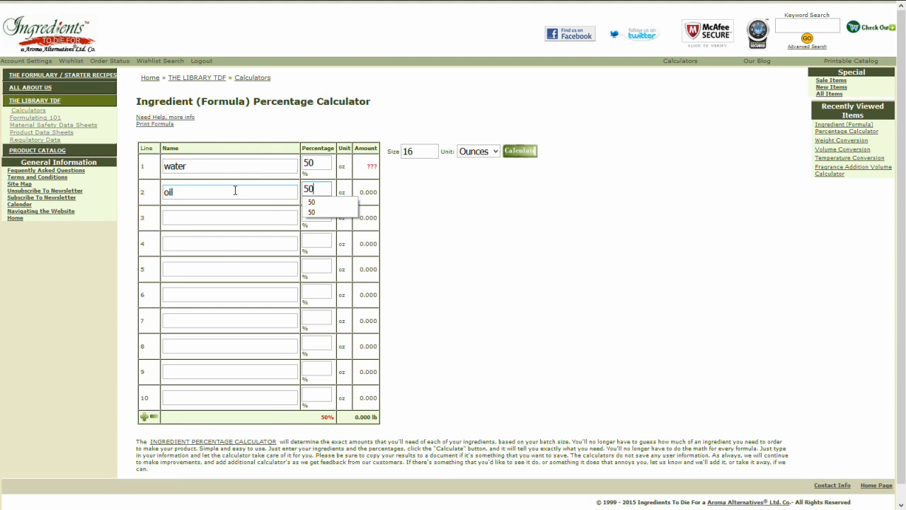
key("Tab")
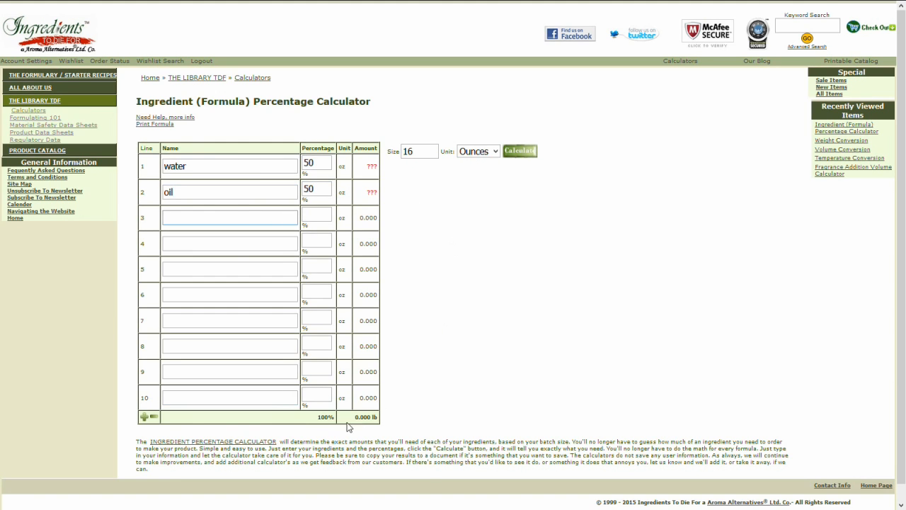
left_click(320, 188)
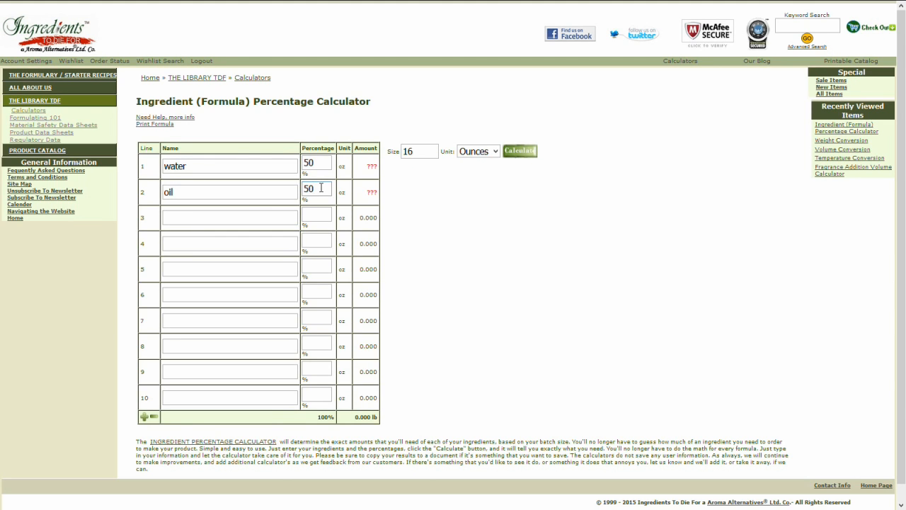
key("Tab")
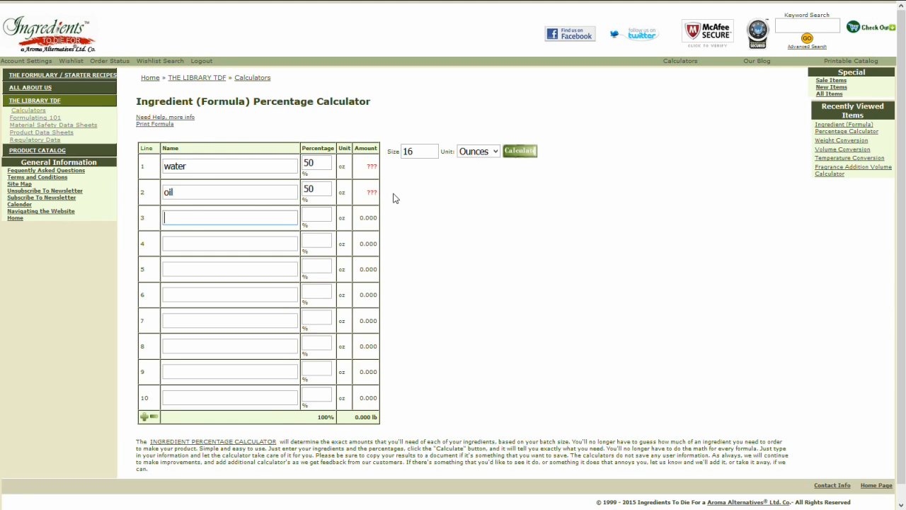
left_click(523, 152)
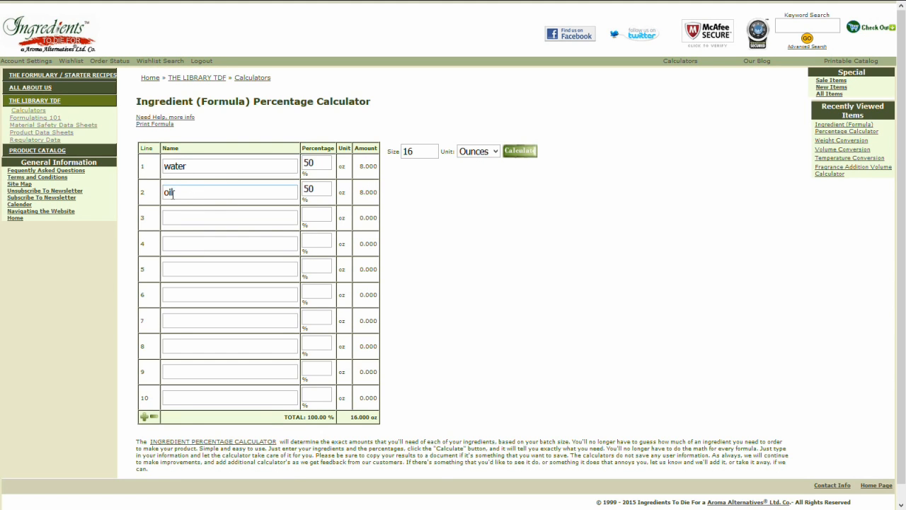
- Replace the second ingredient with jojoba and set its percentage to 25
left_click_drag(178, 191, 140, 190)
type("joj")
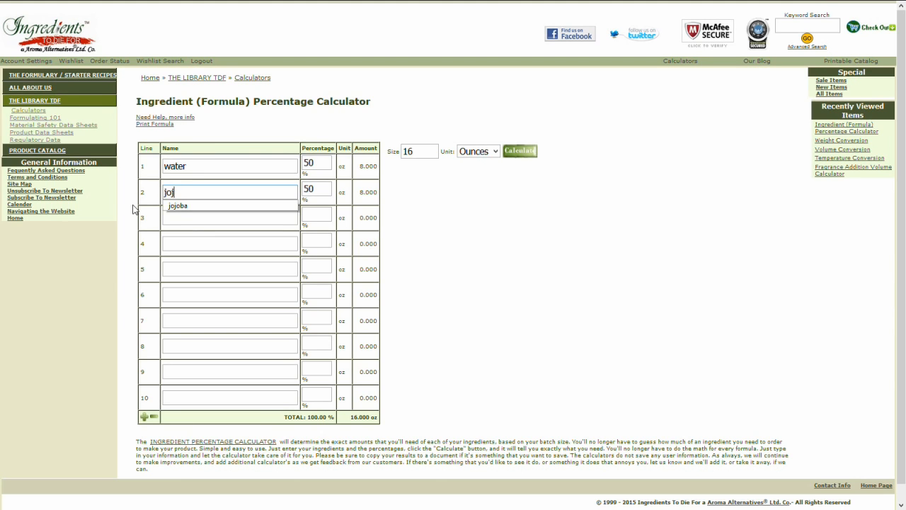
type("oba")
key("Tab")
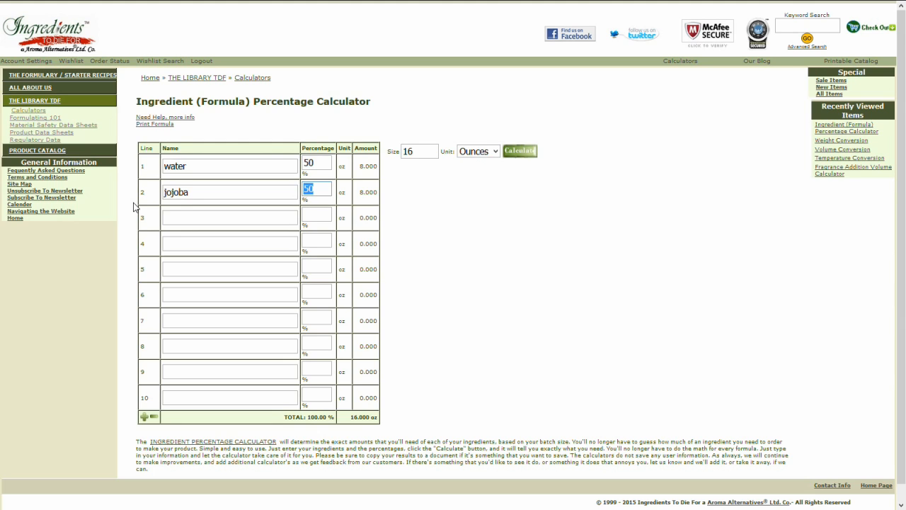
type("25")
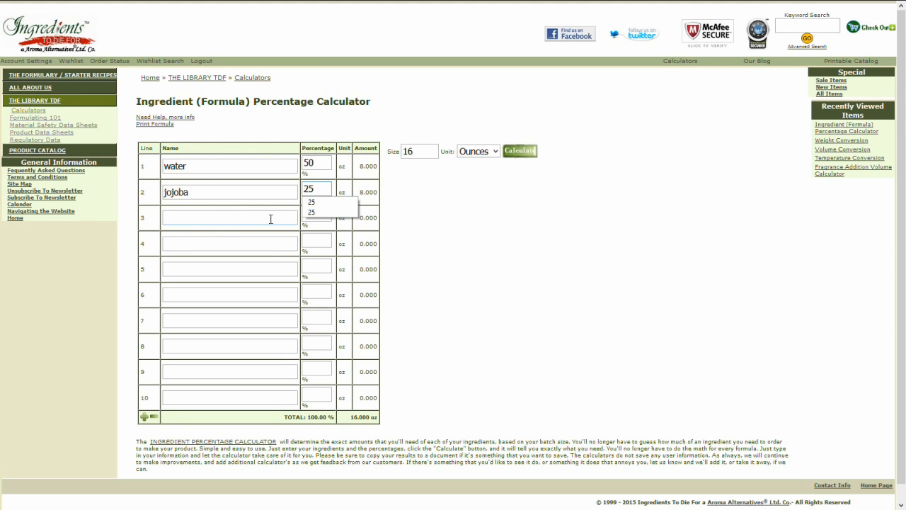
key("Tab")
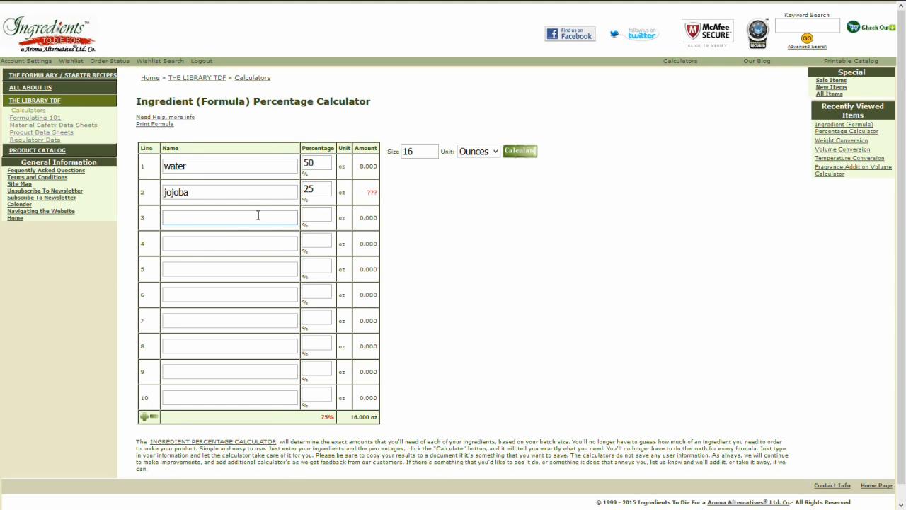
- Enter almond as the third ingredient with a percentage of 15
type("almond")
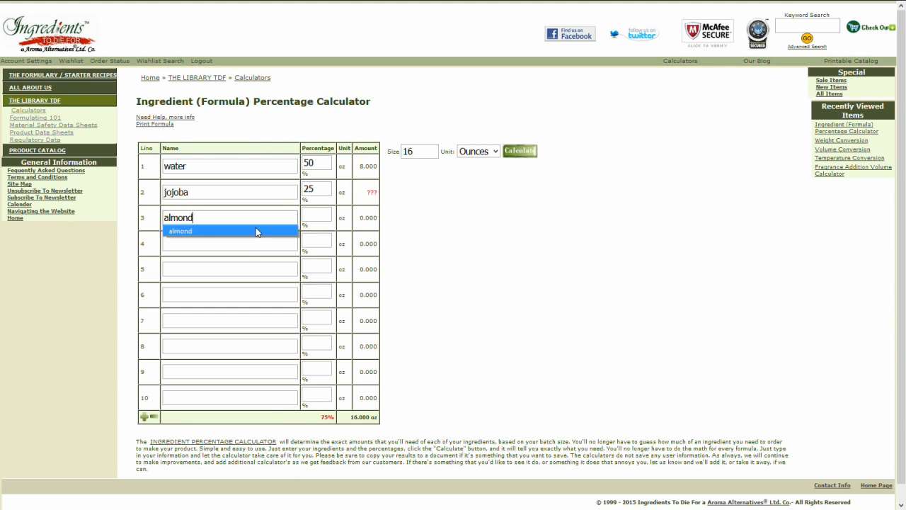
key("Tab")
type("1")
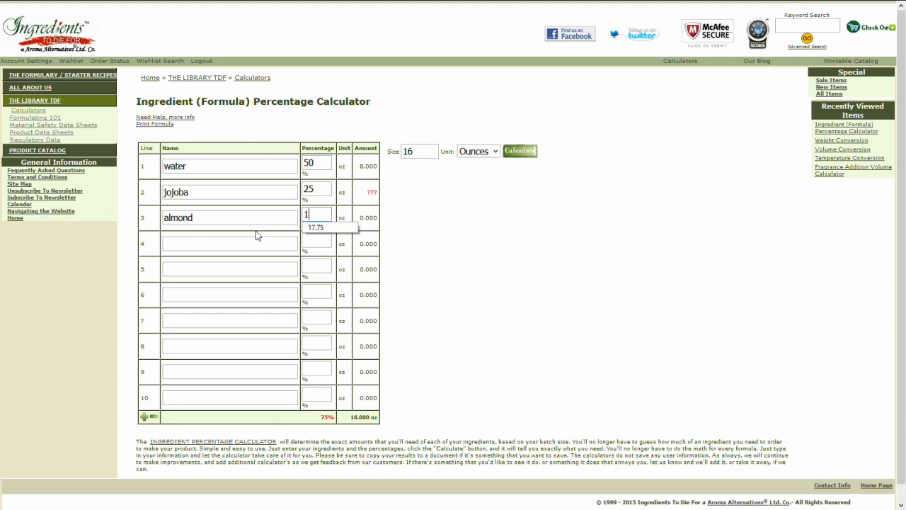
type("5")
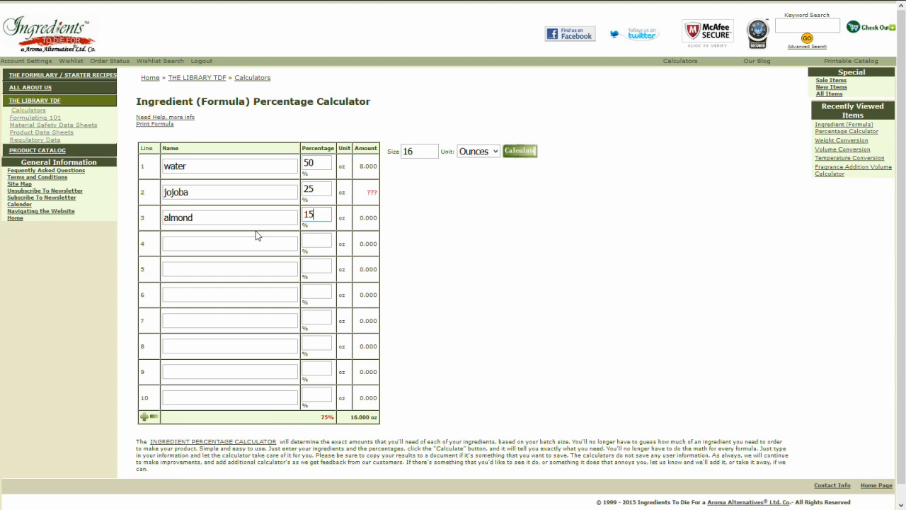
key("Tab")
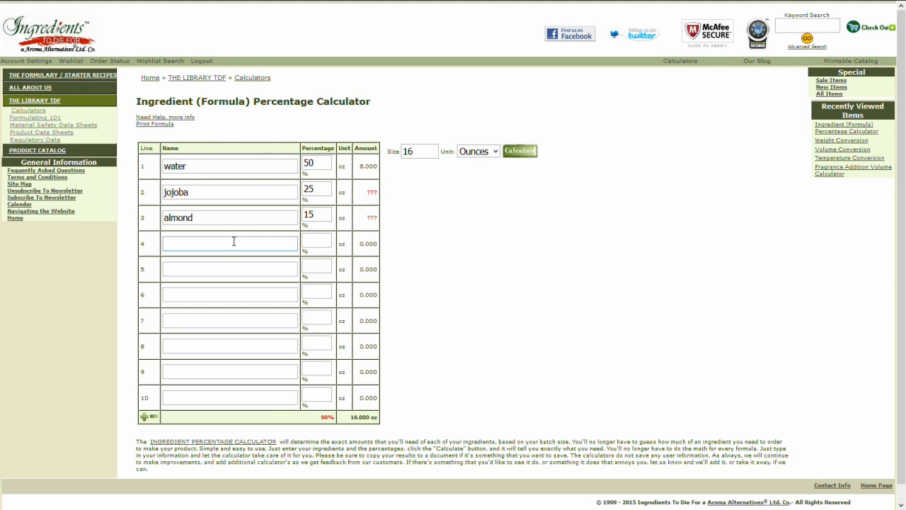
- Enter apricot kernel as the fourth ingredient at 10 percent and calculate the amounts for the whole formula
left_click(237, 242)
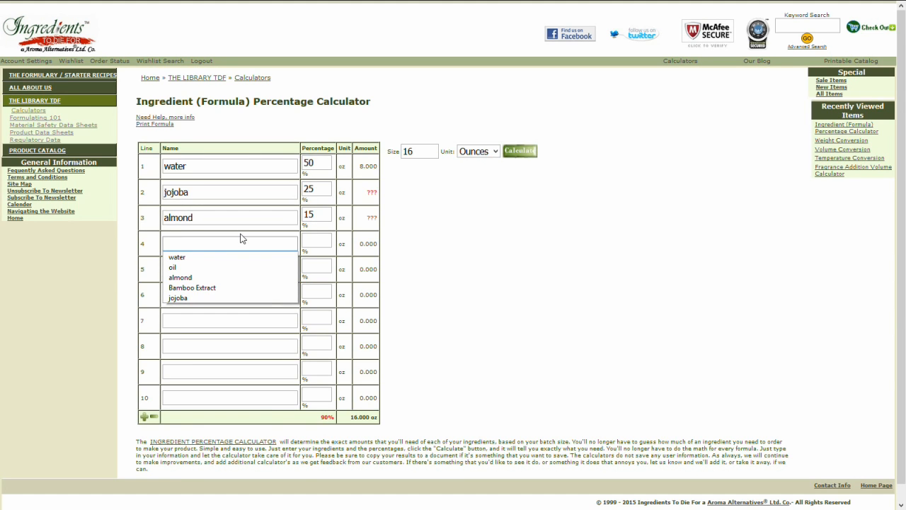
type("apricot ")
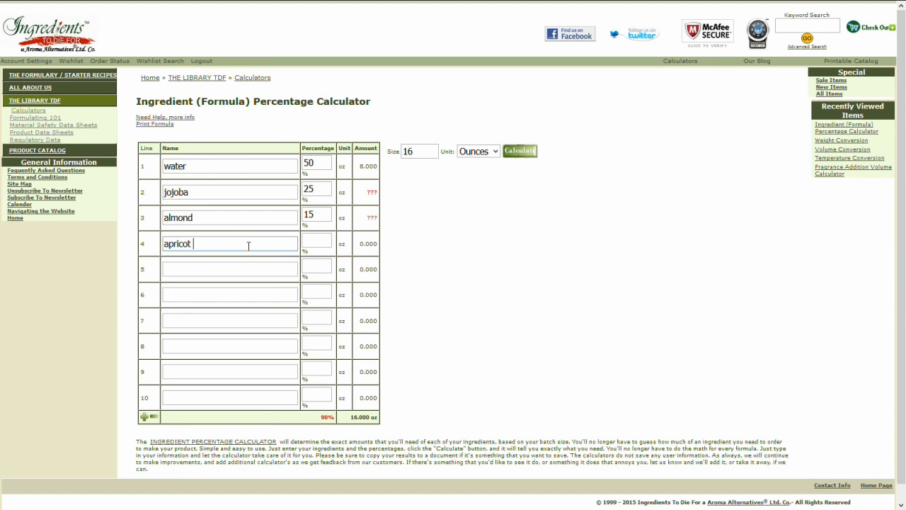
type("kernel")
key("Tab")
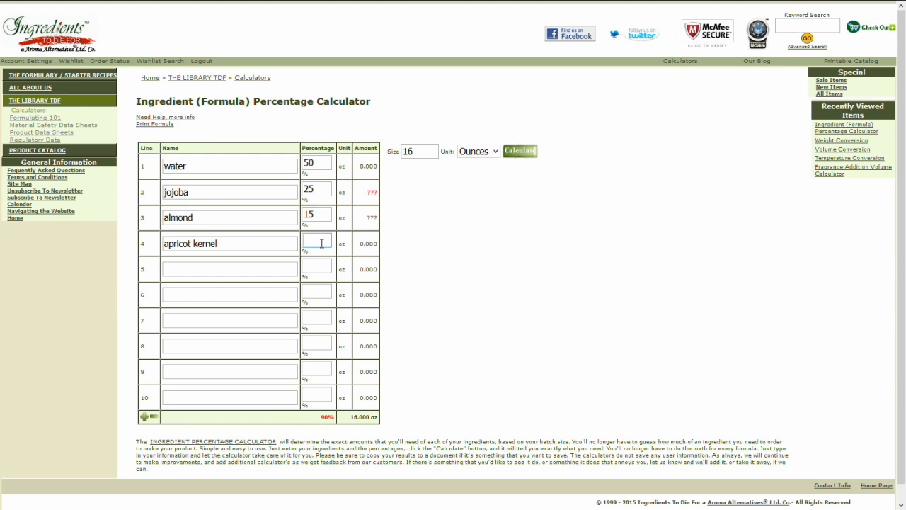
type("10")
key("Tab")
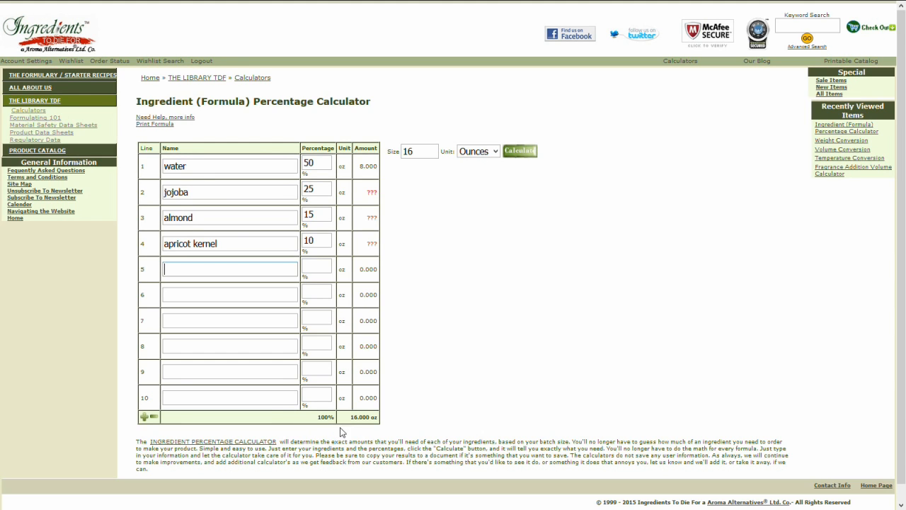
left_click(520, 152)
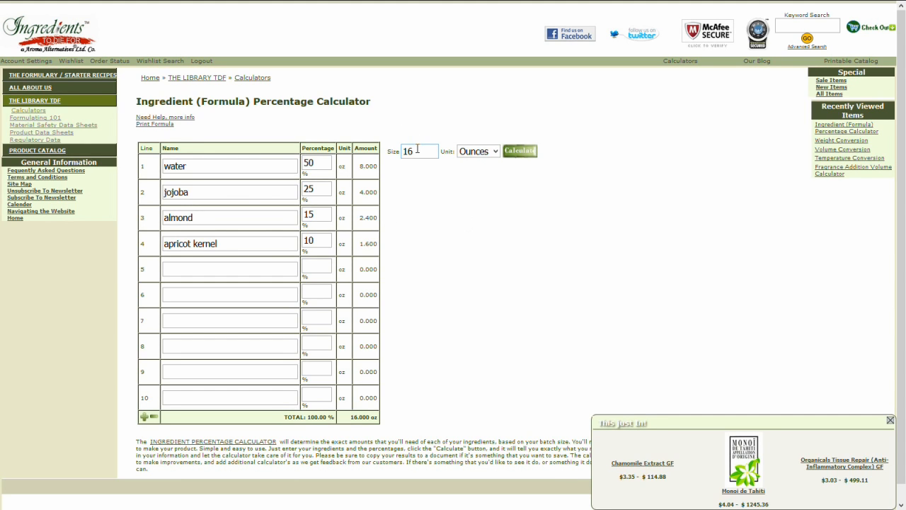
- Change the batch size to 5 Lbs and recalculate the ingredient amounts
left_click_drag(418, 150, 400, 150)
double_click(403, 151)
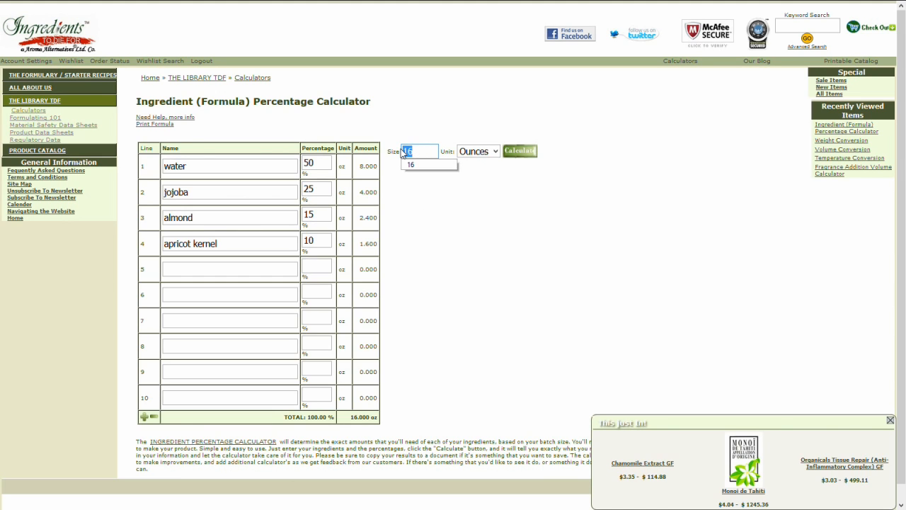
key("BackSpace")
type("5")
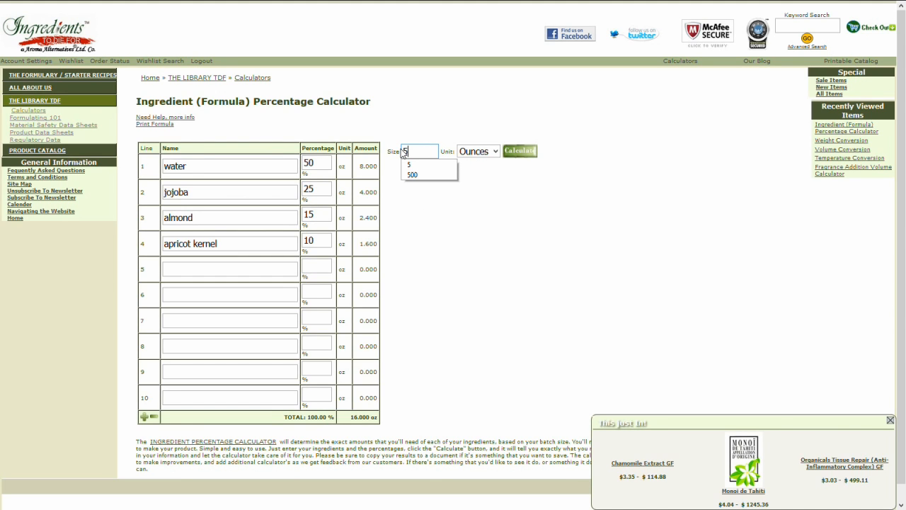
left_click(496, 151)
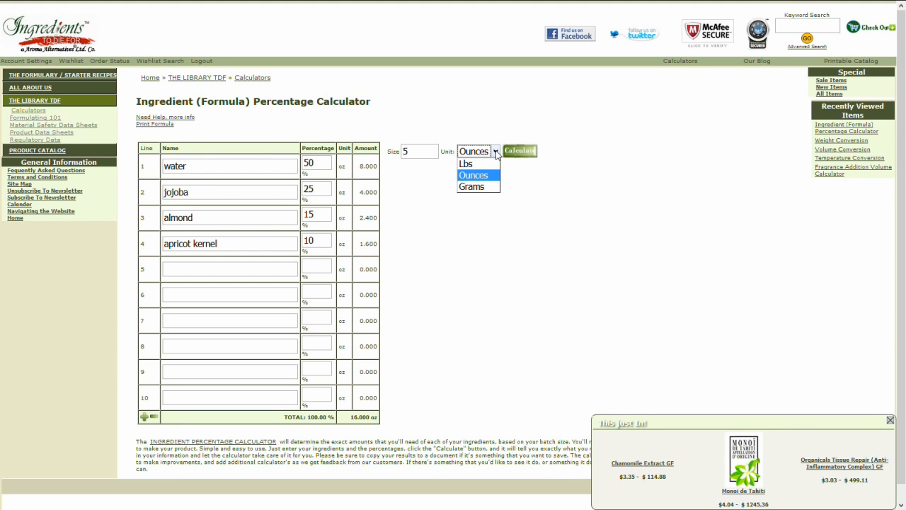
left_click(488, 165)
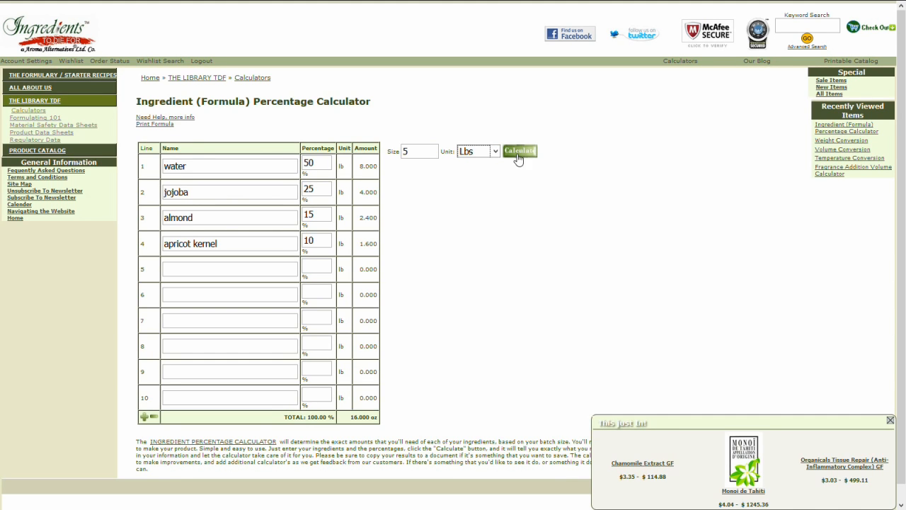
left_click(519, 153)
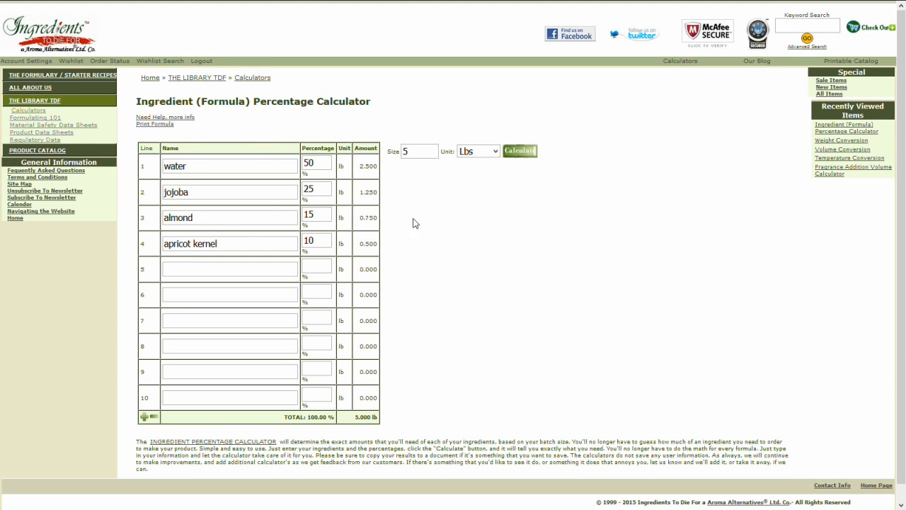
- View the printable version of the 5 lb formula and close its window
left_click(162, 126)
left_click(162, 118)
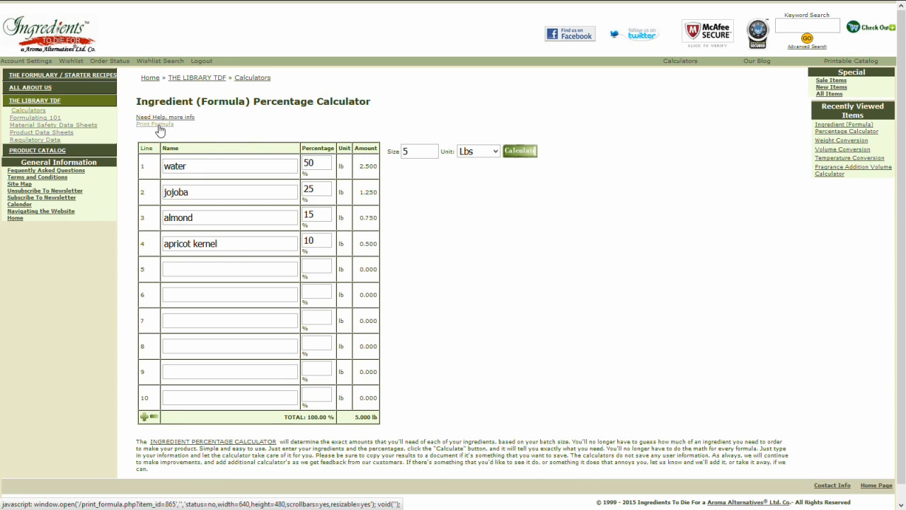
left_click(159, 127)
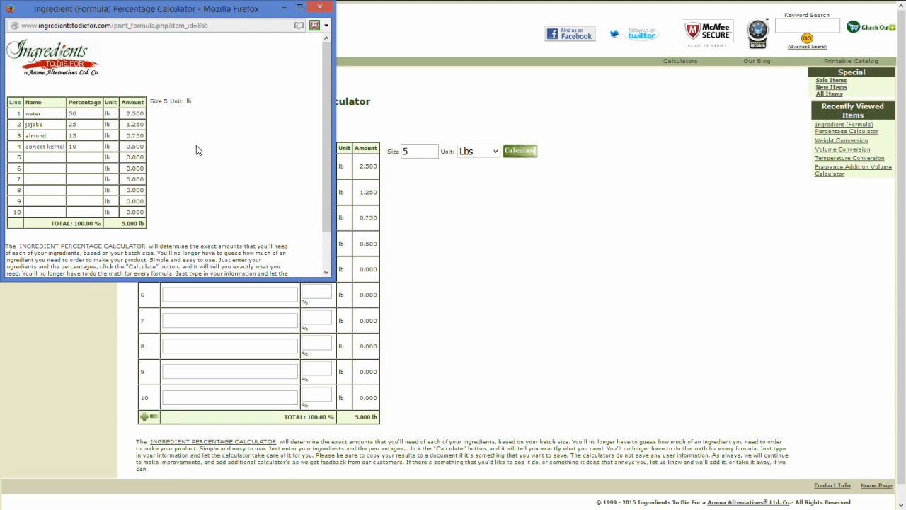
left_click(322, 8)
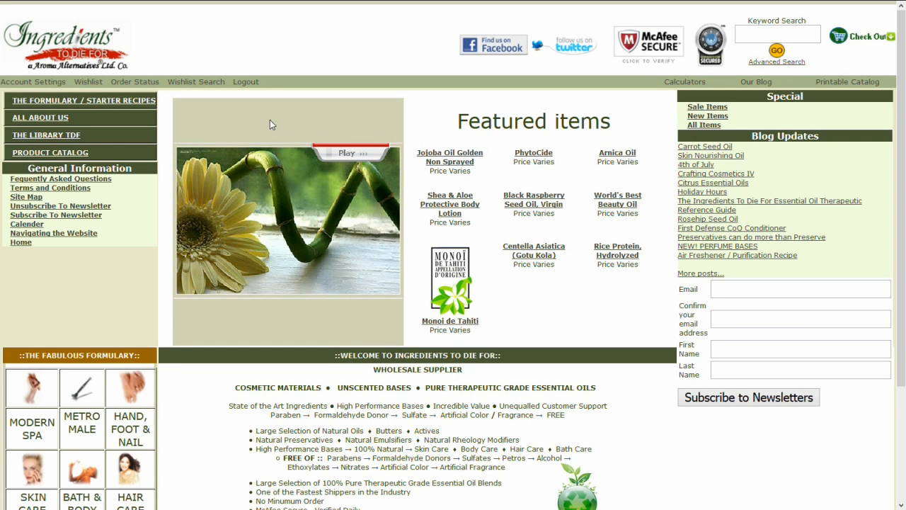
- Open the Aloe Cream Conditioner Recipe from the Hair Care category of the Formulary / Starter Recipes
left_click(122, 103)
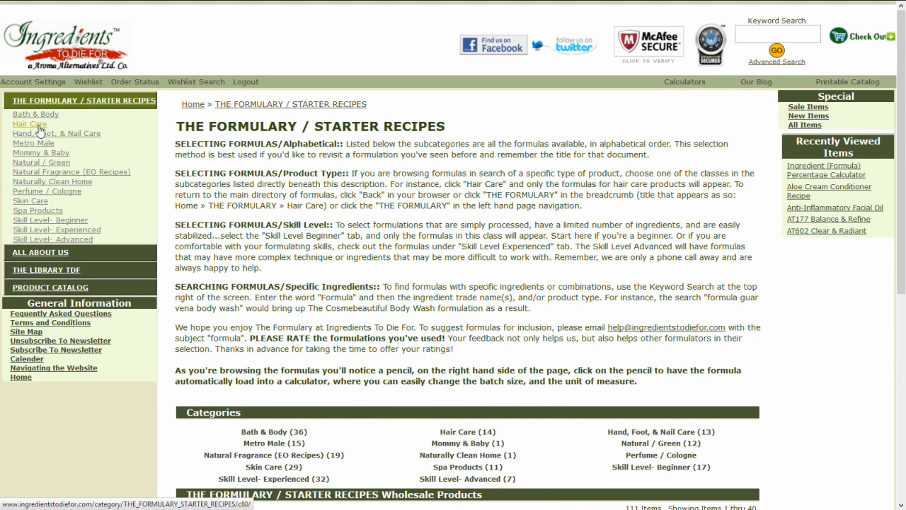
left_click(38, 125)
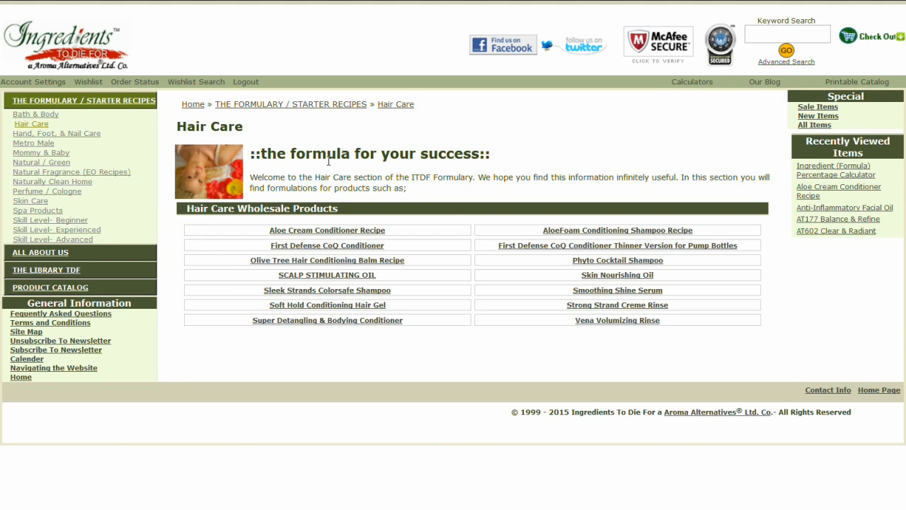
left_click(329, 232)
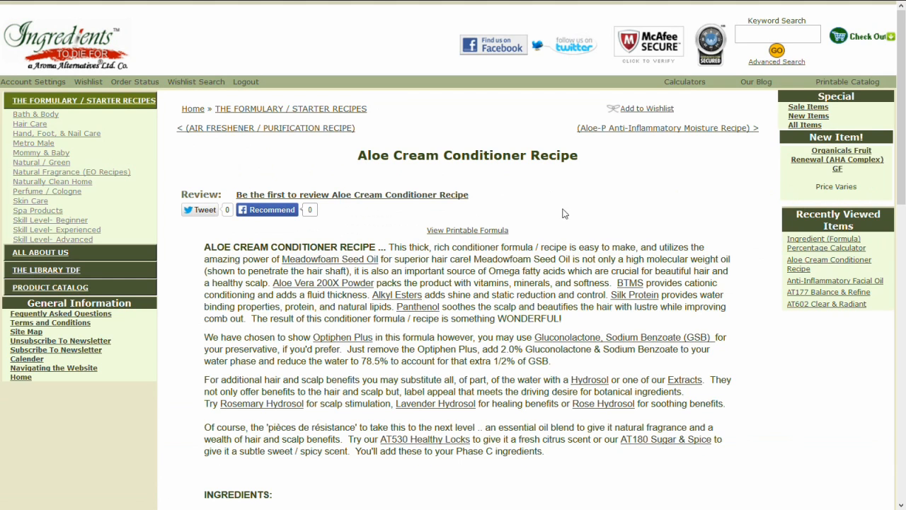
- Review the recipe's ingredients and directions and load its 100 g formula into the percentage calculator
scroll(584, 213, "down", 2)
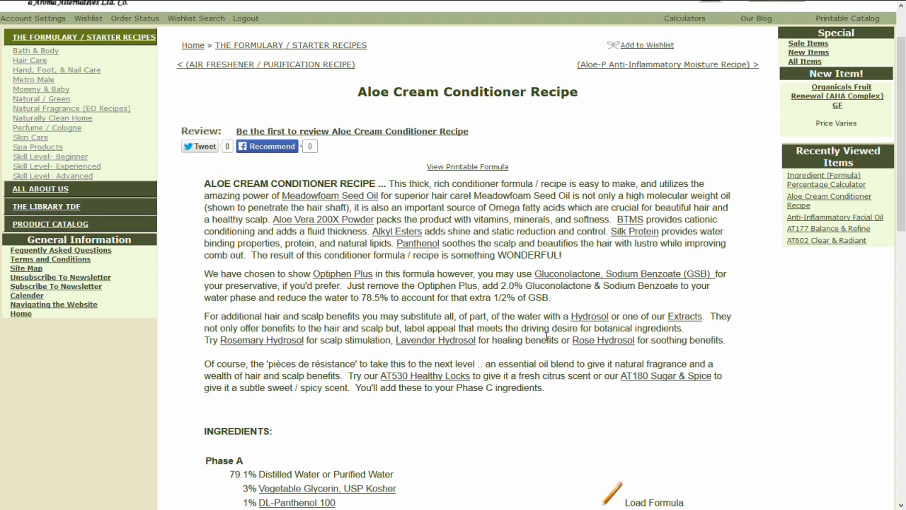
scroll(546, 335, "down", 1)
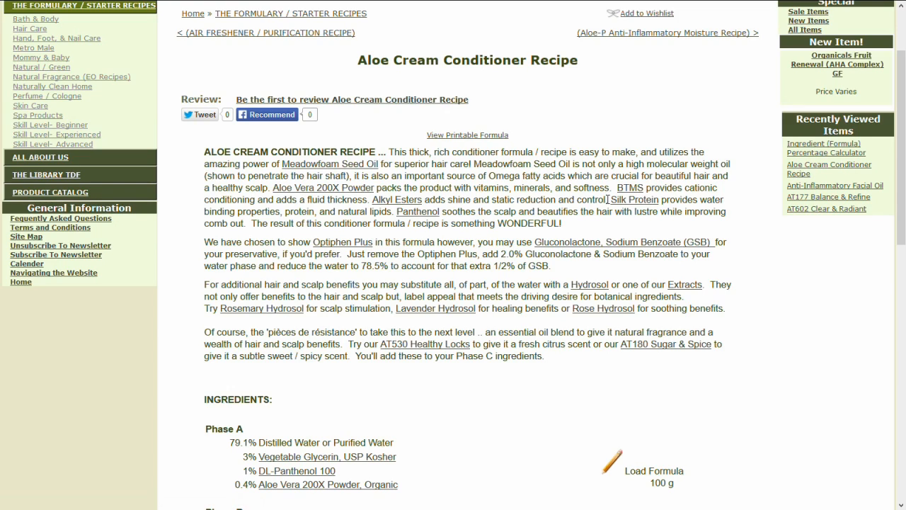
scroll(605, 223, "down", 3)
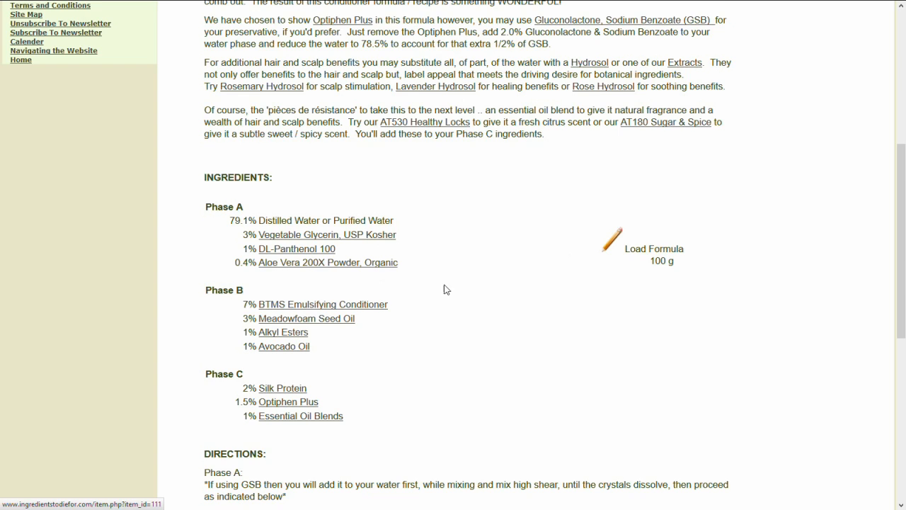
scroll(445, 289, "down", 3)
scroll(417, 312, "down", 4)
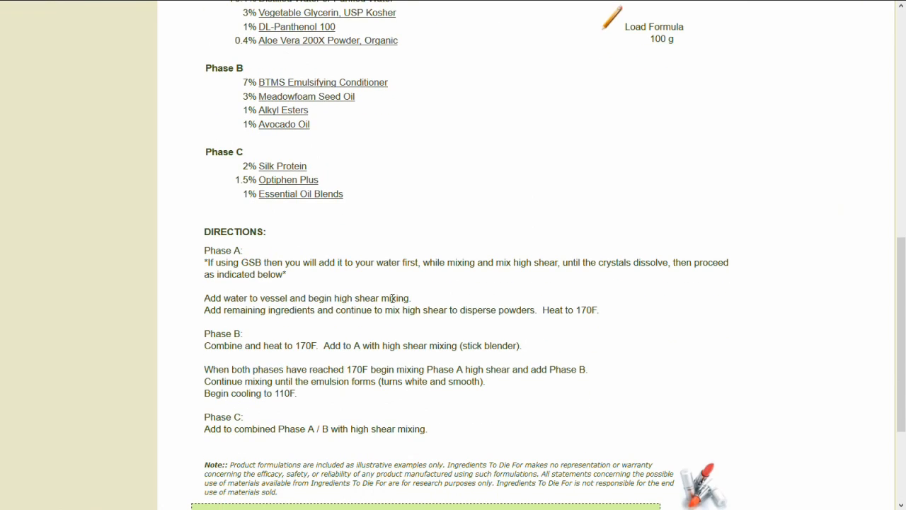
scroll(466, 201, "up", 5)
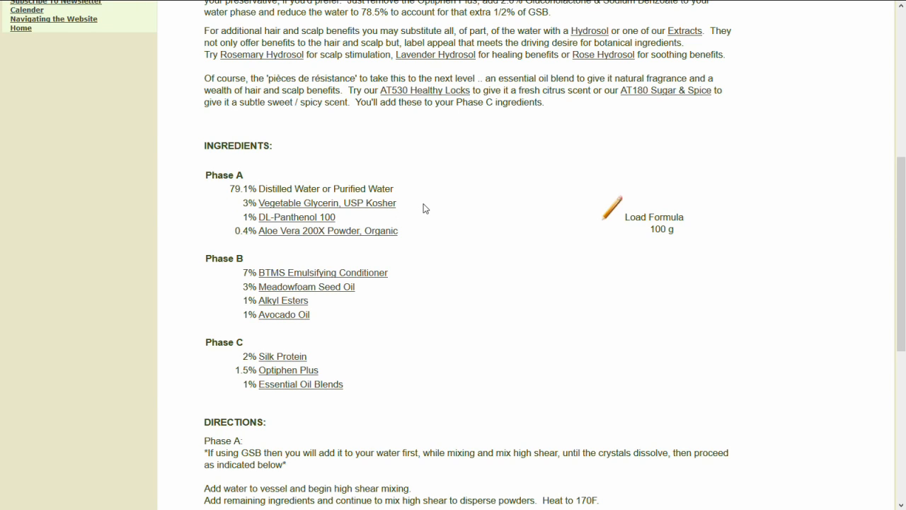
left_click(609, 212)
scroll(557, 252, "down", 5)
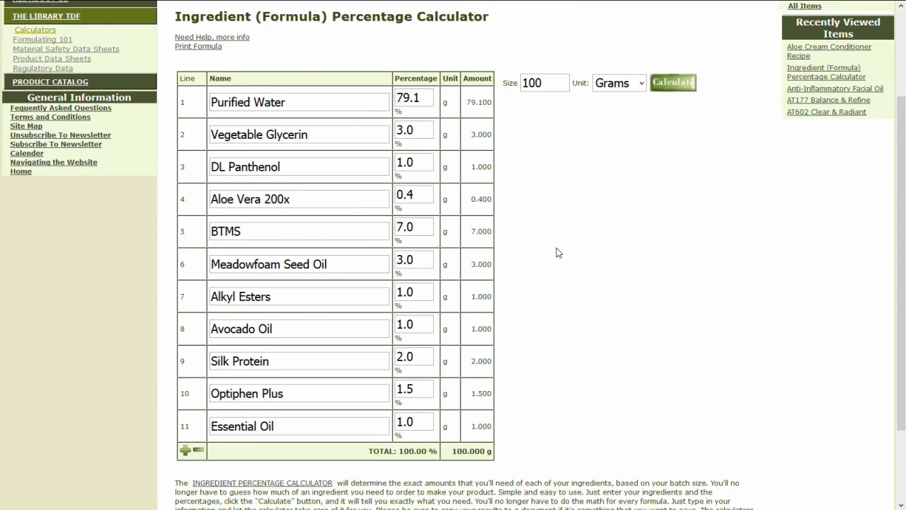
scroll(557, 252, "up", 2)
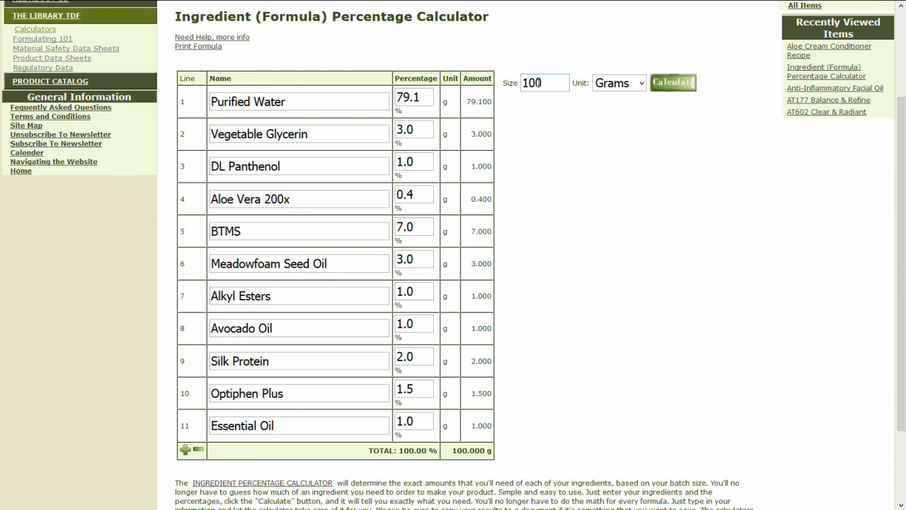
left_click(642, 84)
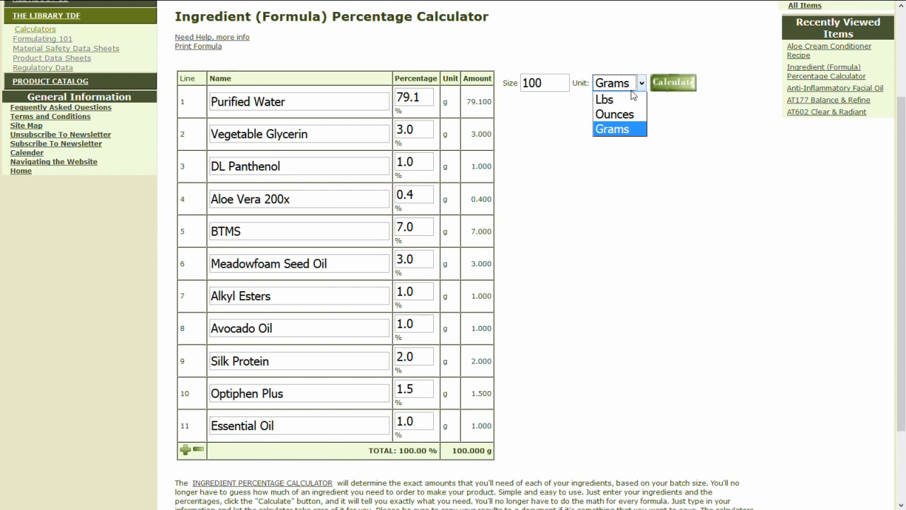
left_click(605, 164)
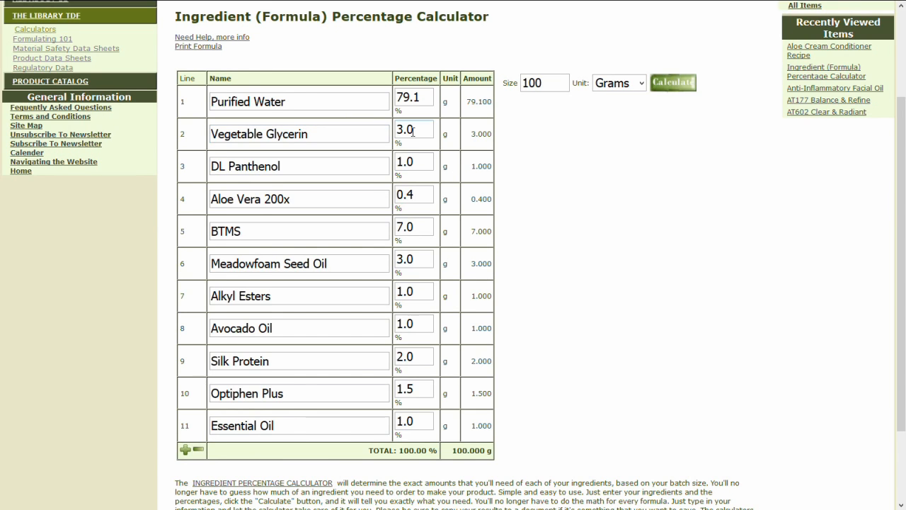
- Replace Vegetable Glycerin on line 2 with VegeMoist
left_click(315, 136)
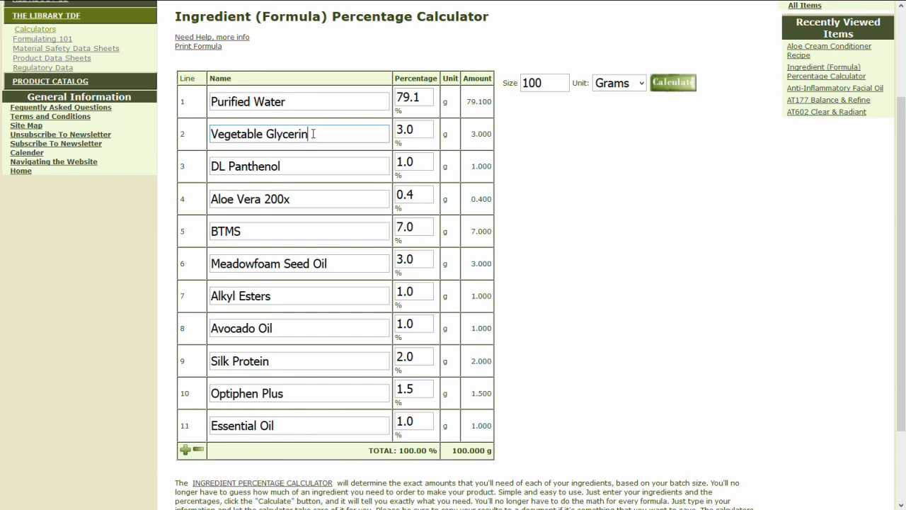
left_click_drag(313, 134, 210, 134)
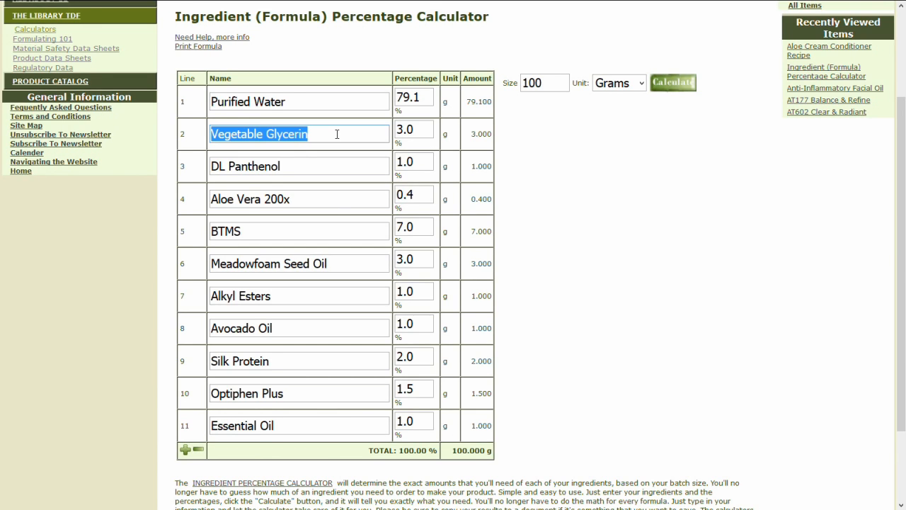
key("BackSpace")
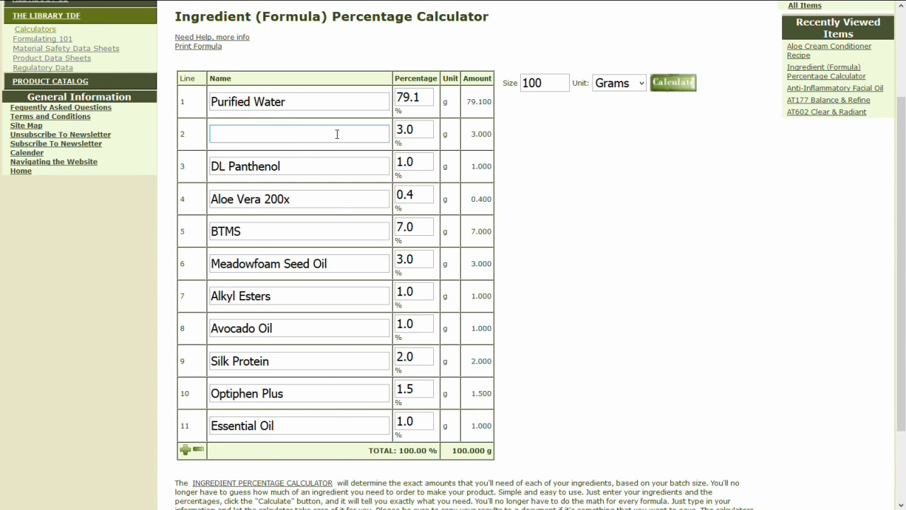
left_click(334, 137)
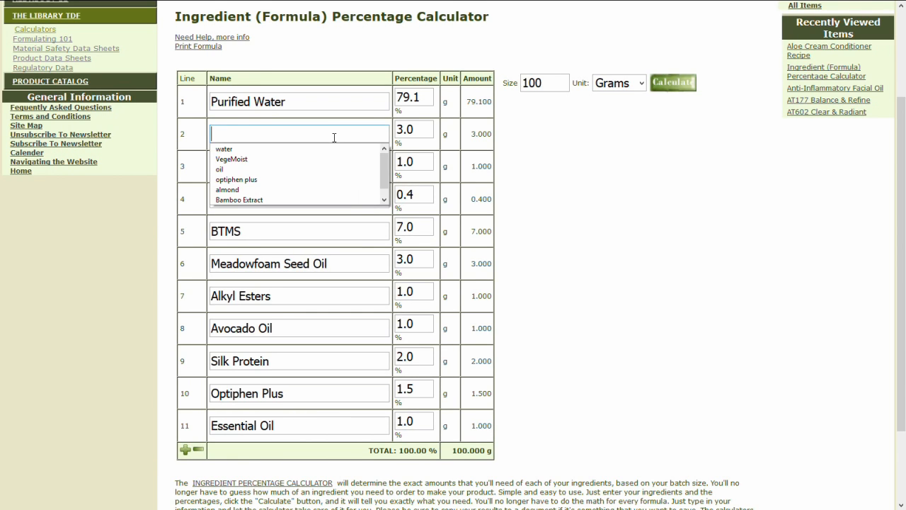
type("VegeMoi")
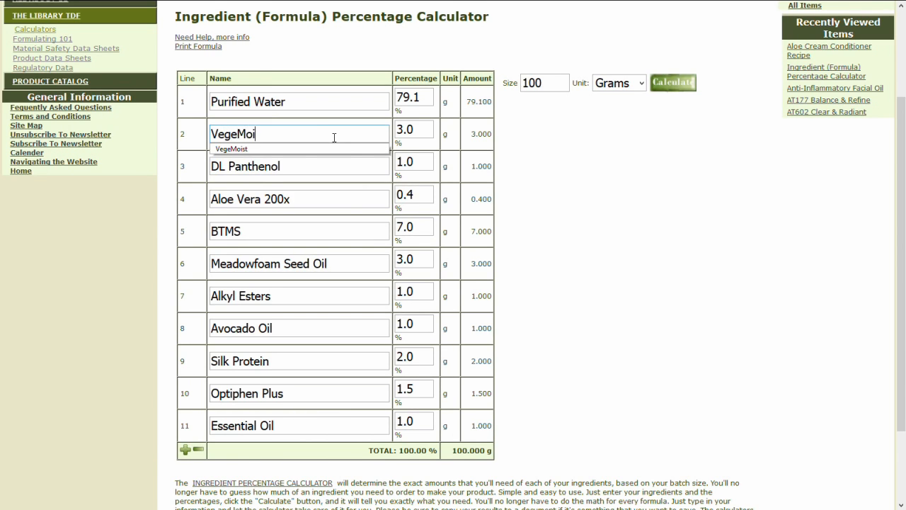
type("st")
key("Tab")
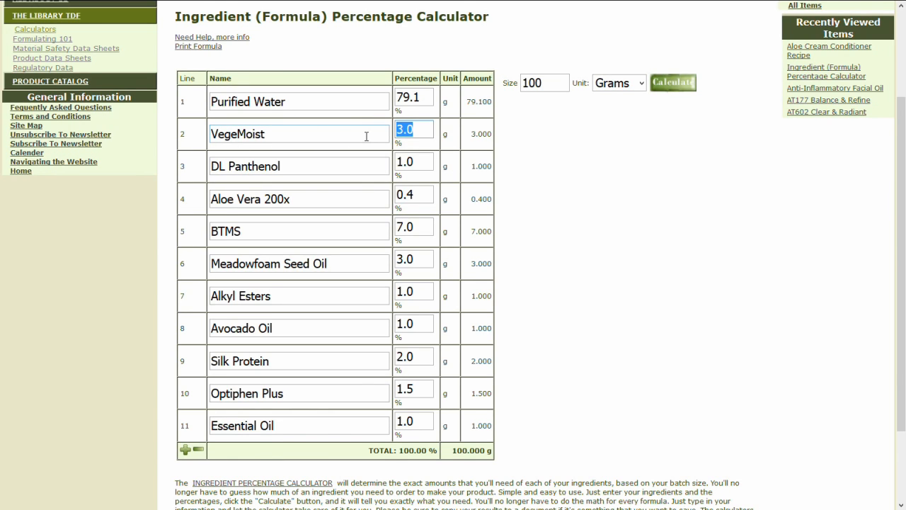
left_click(367, 136)
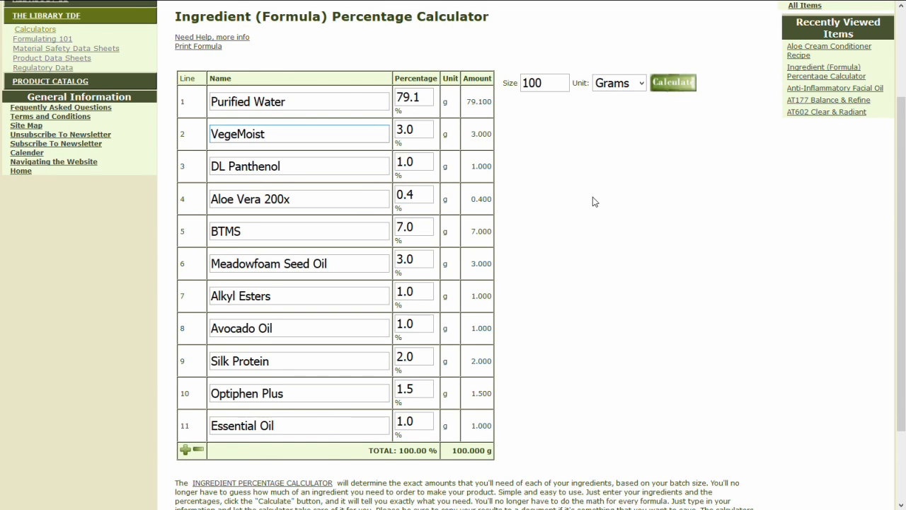
- View the printable version of the conditioner formula before recalculating, and close its window
left_click(204, 48)
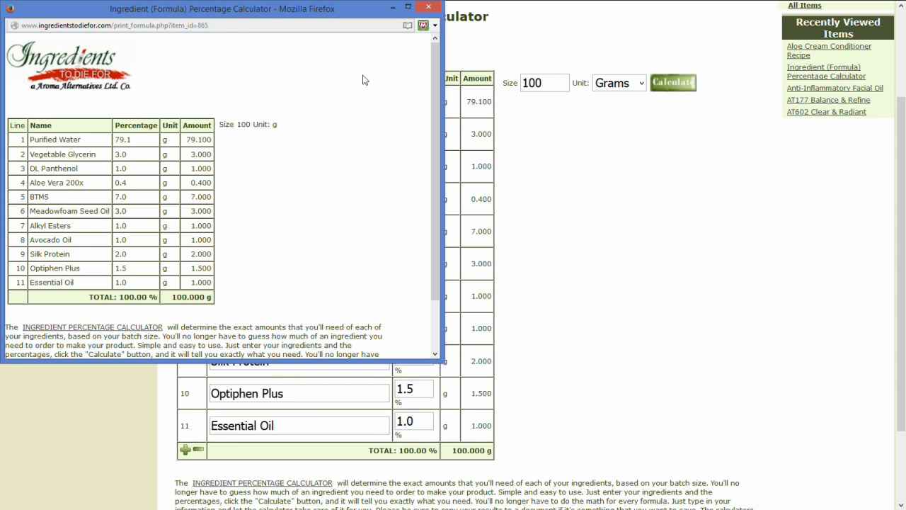
left_click(427, 8)
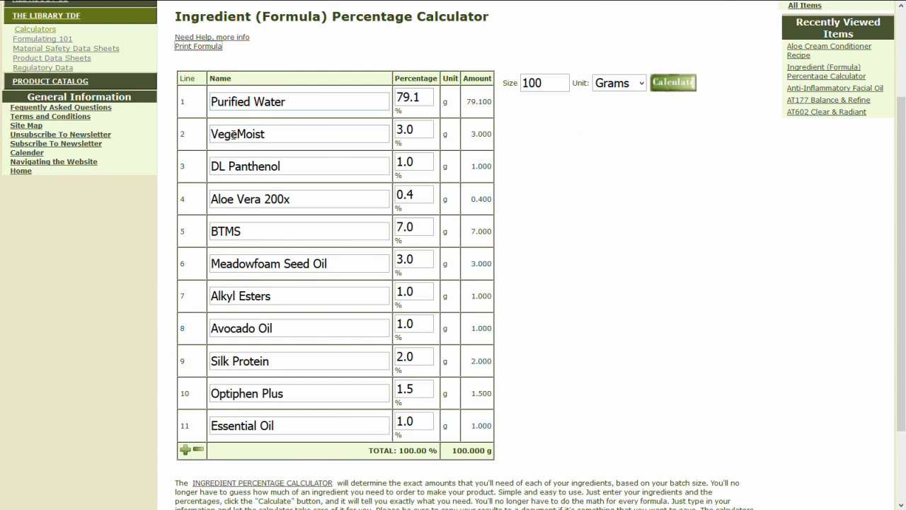
- Recalculate the edited conditioner formula and check line 2 in its printable version, closing the window when done
left_click(671, 84)
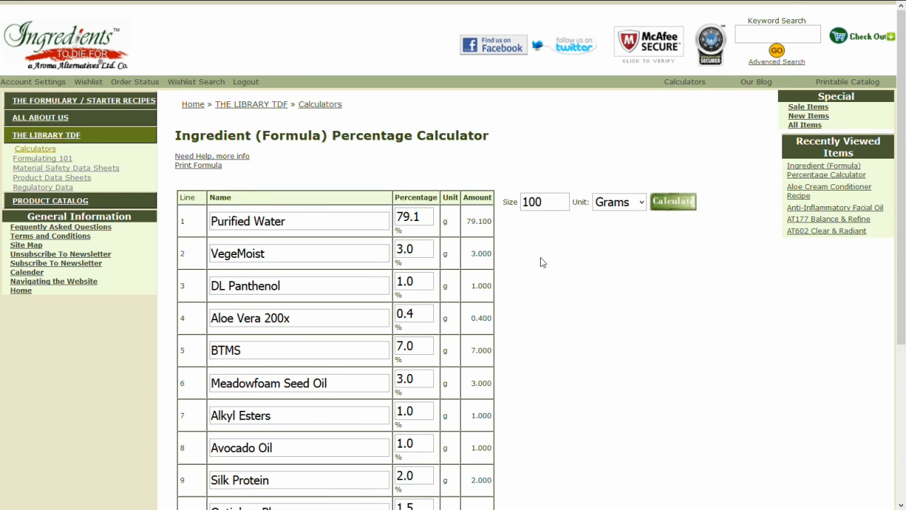
scroll(556, 259, "down", 1)
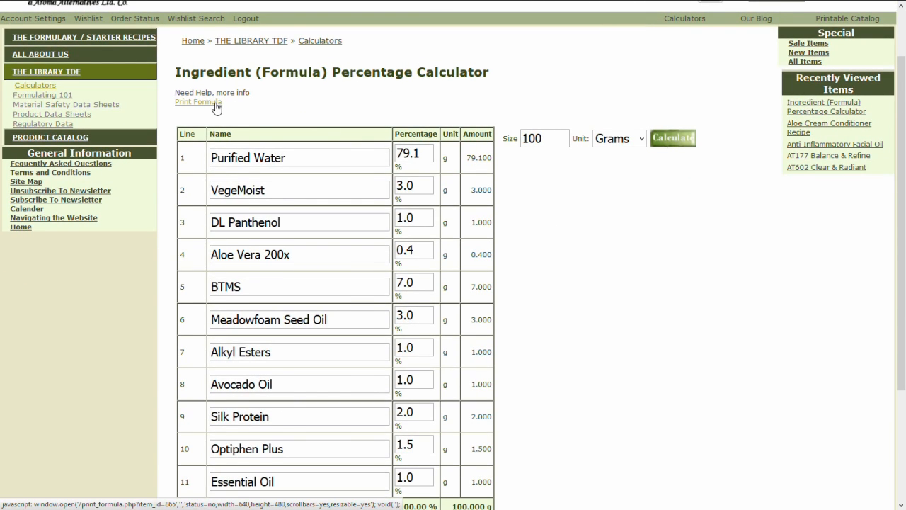
left_click(222, 107)
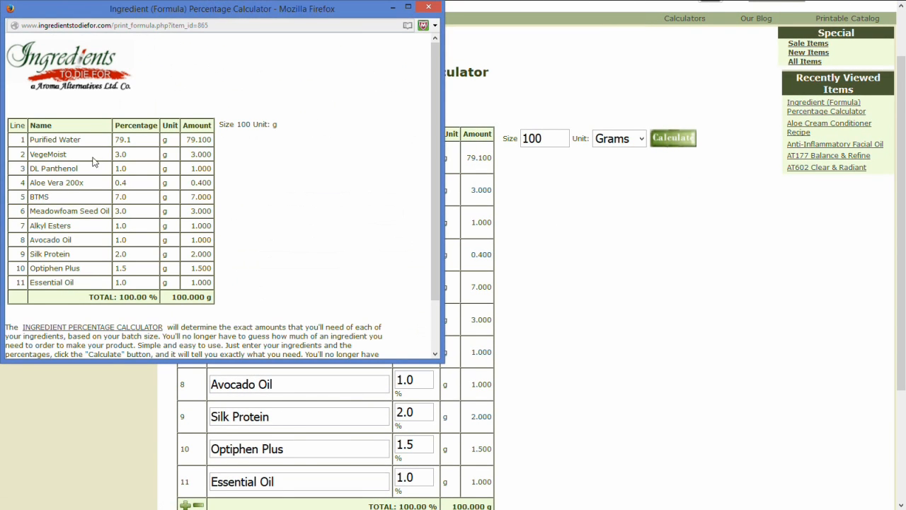
left_click(433, 9)
scroll(489, 188, "down", 5)
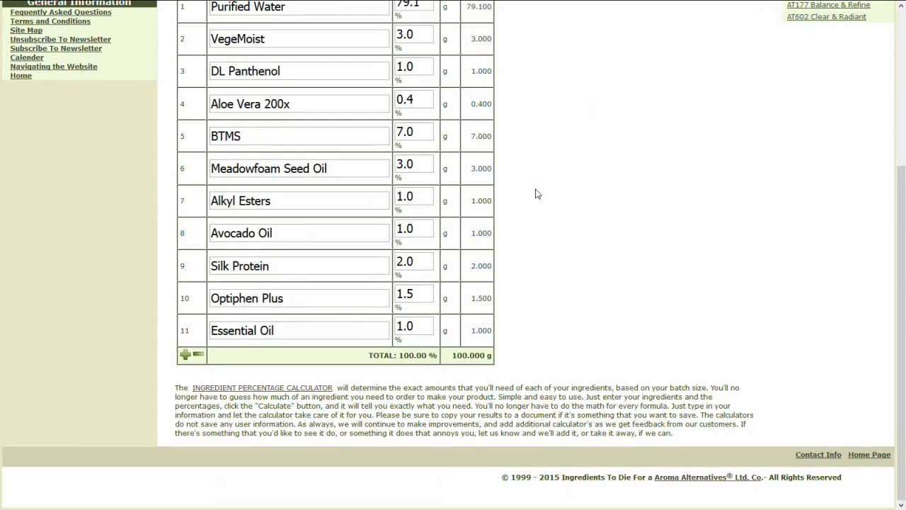
scroll(587, 196, "up", 3)
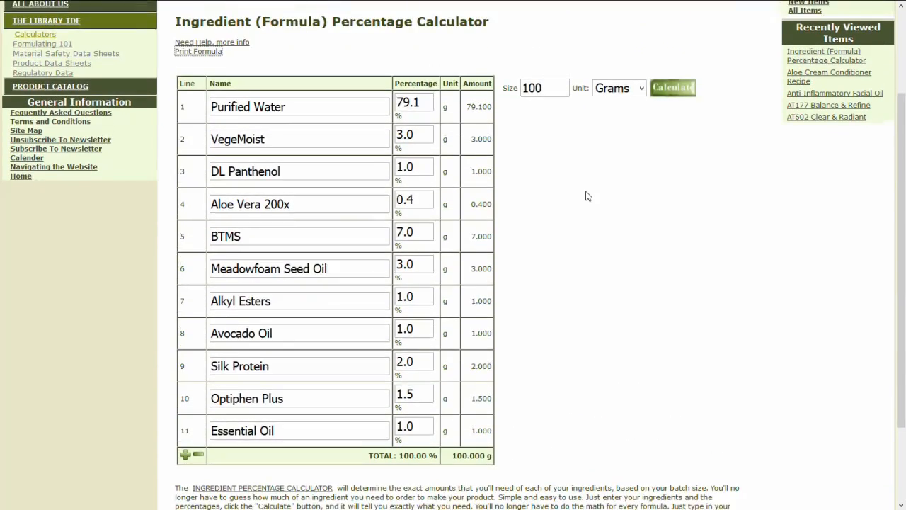
scroll(350, 260, "down", 1)
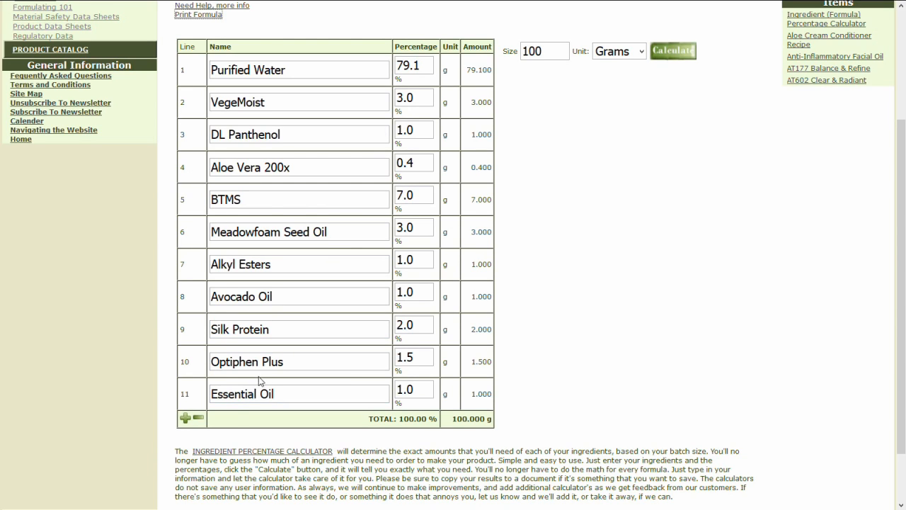
- Add extra blank lines to the formula and enter Apricot Kernel Oil as the ingredient on line 12
left_click(184, 417)
scroll(289, 413, "down", 3)
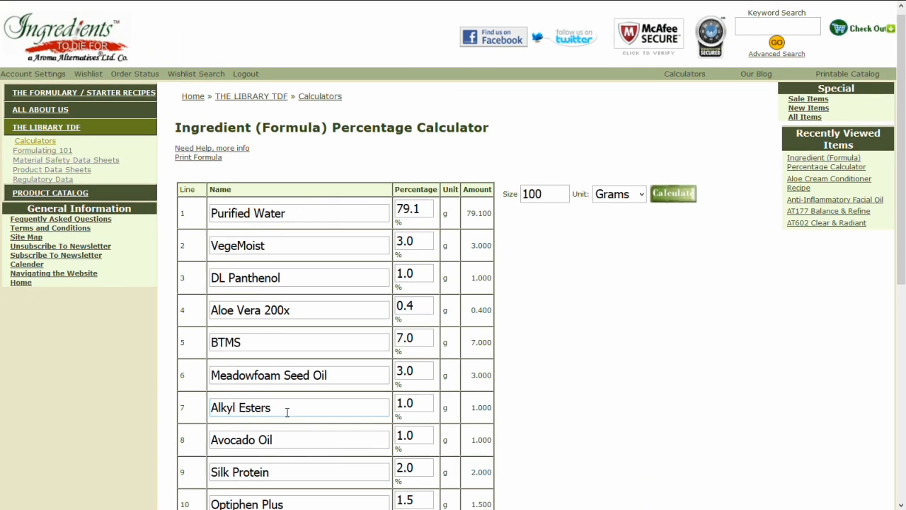
left_click(245, 354)
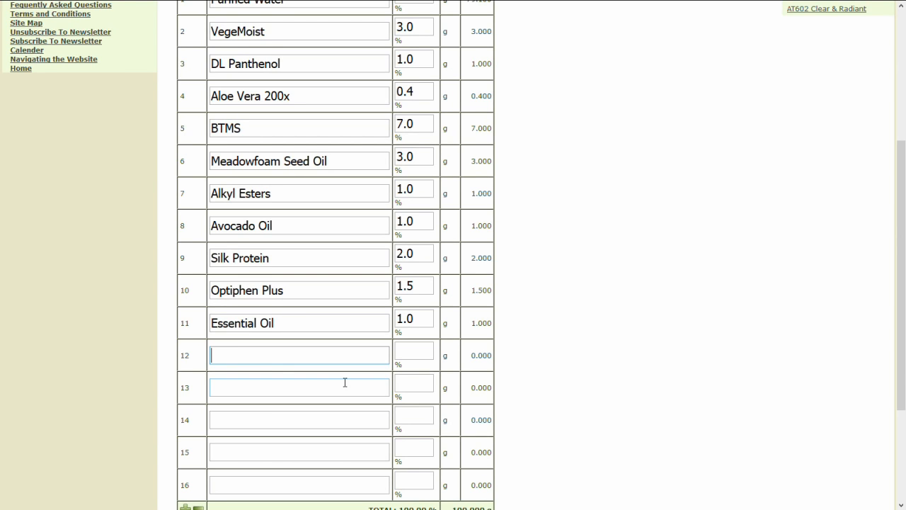
type("Apricot Kernel Oi")
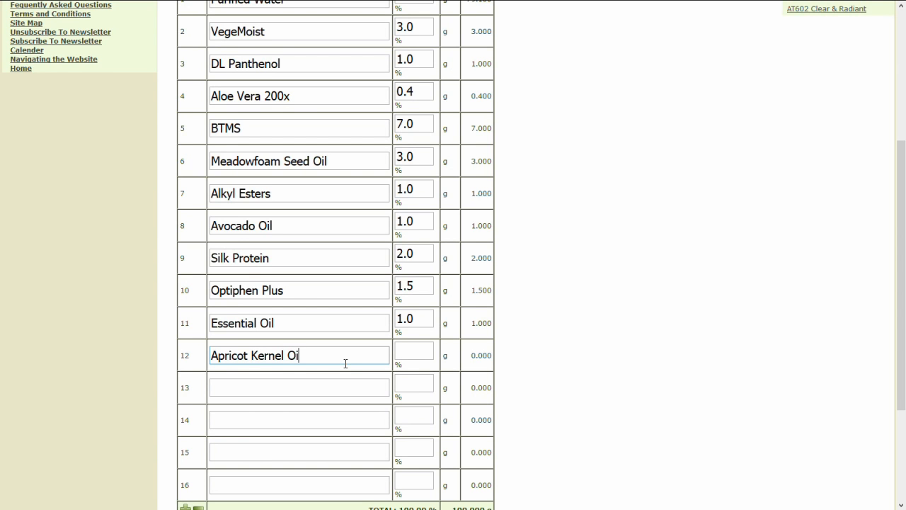
type("l")
- Set the percentage of Meadowfoam Seed Oil to 2.0 and of Apricot Kernel Oil to 1
scroll(349, 316, "up", 3)
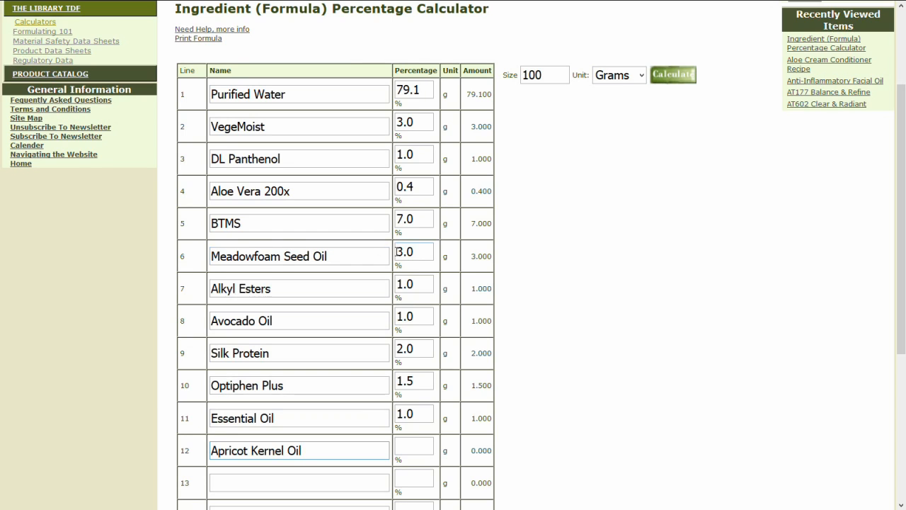
left_click_drag(400, 250, 383, 251)
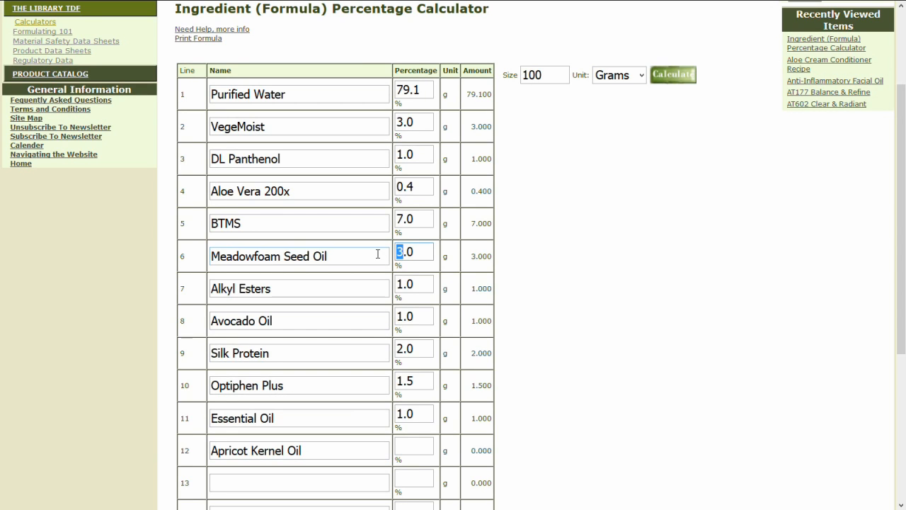
type("2")
left_click(402, 445)
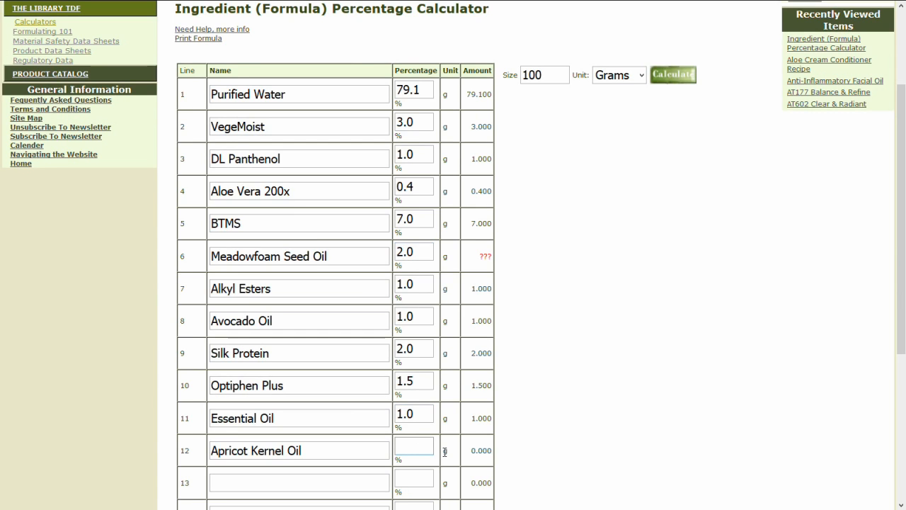
type("1")
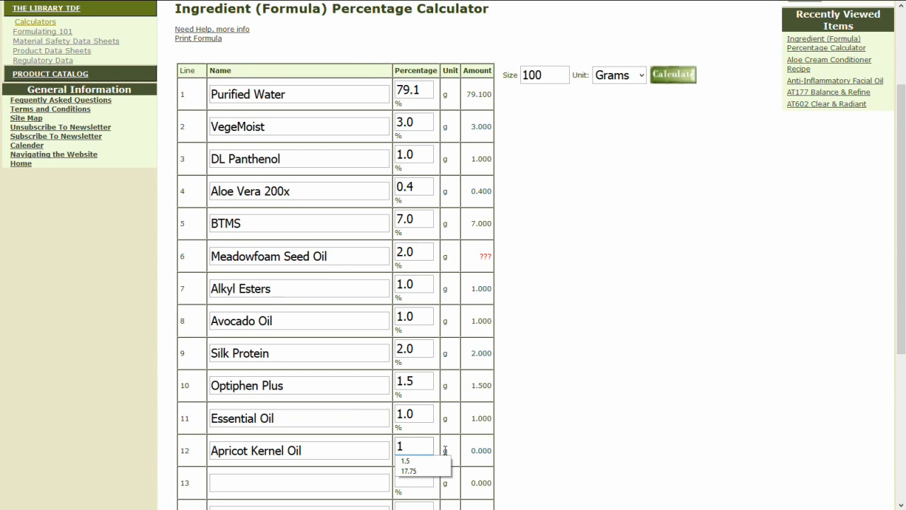
key("Tab")
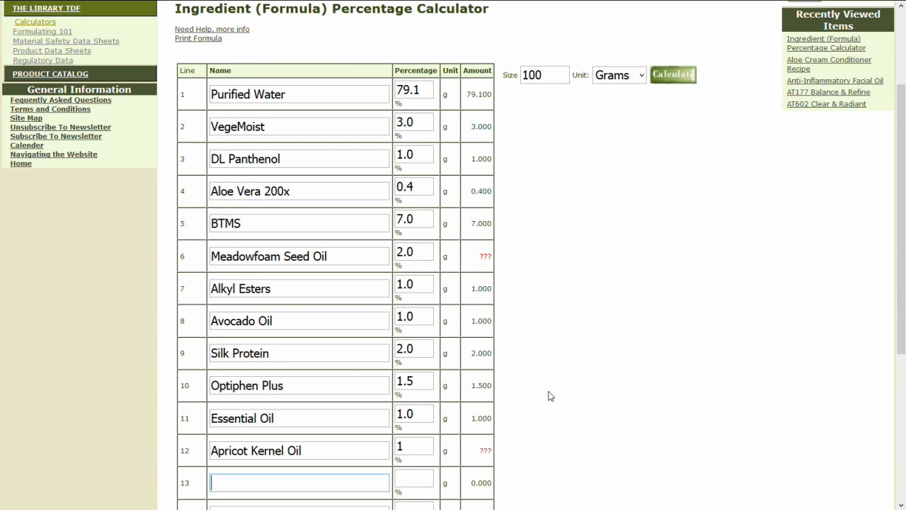
- Recalculate the formula with the changed oil percentages and check the ingredient amounts
scroll(551, 396, "down", 3)
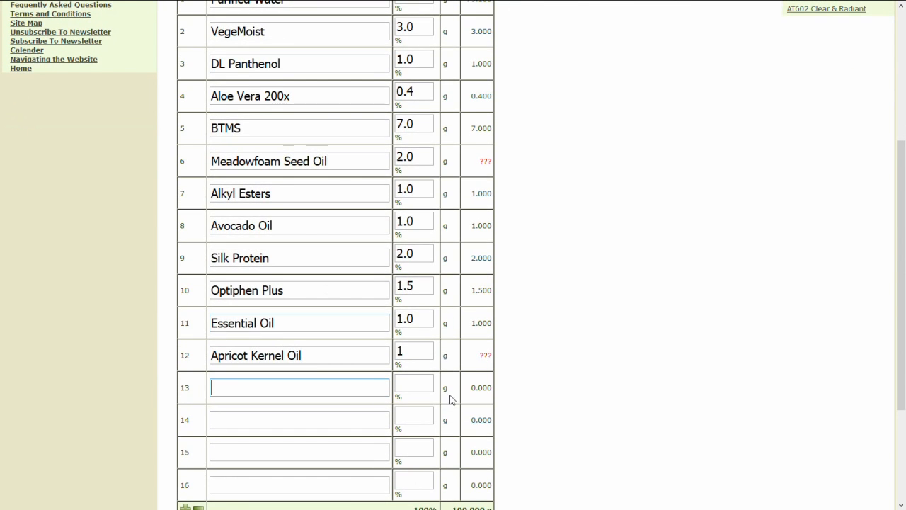
scroll(542, 335, "down", 1)
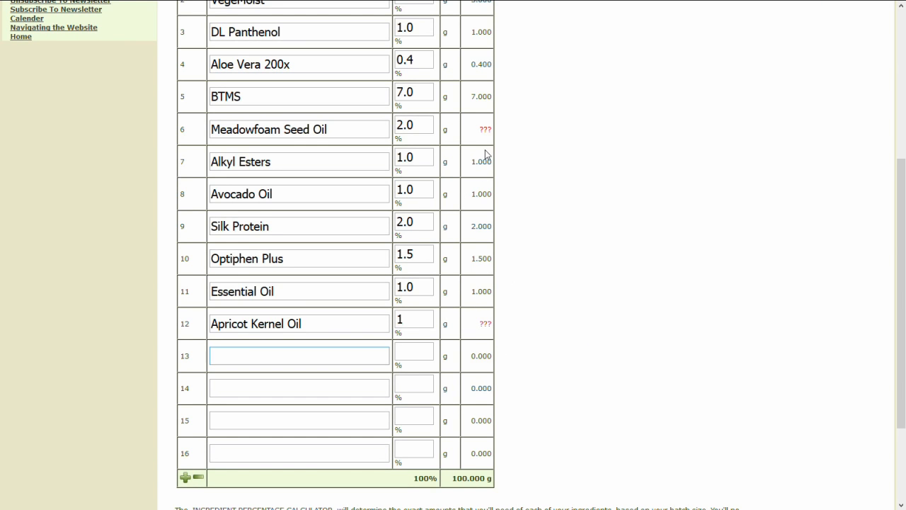
scroll(545, 281, "up", 6)
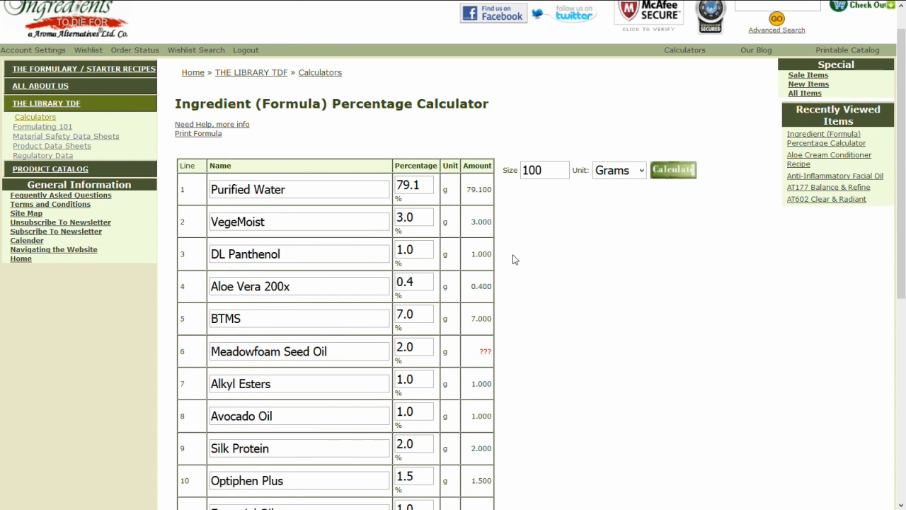
left_click(672, 170)
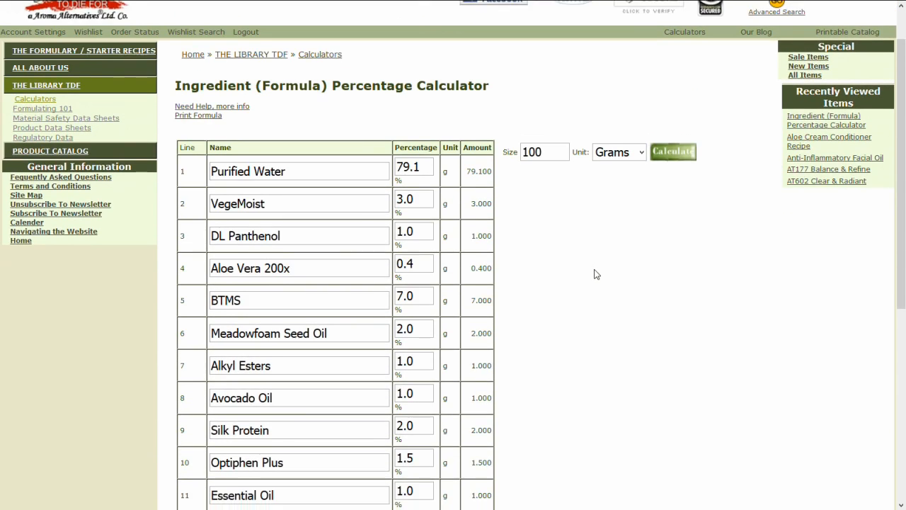
scroll(597, 274, "down", 2)
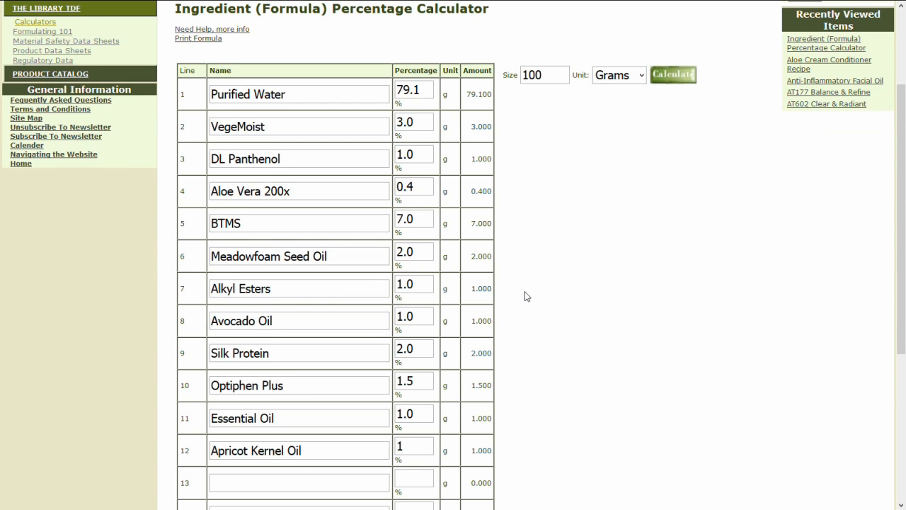
scroll(525, 295, "down", 2)
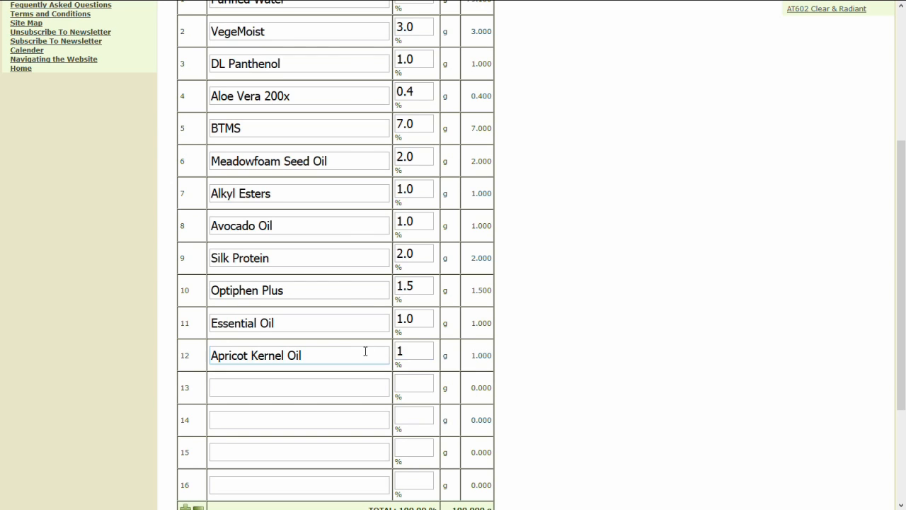
scroll(542, 336, "up", 2)
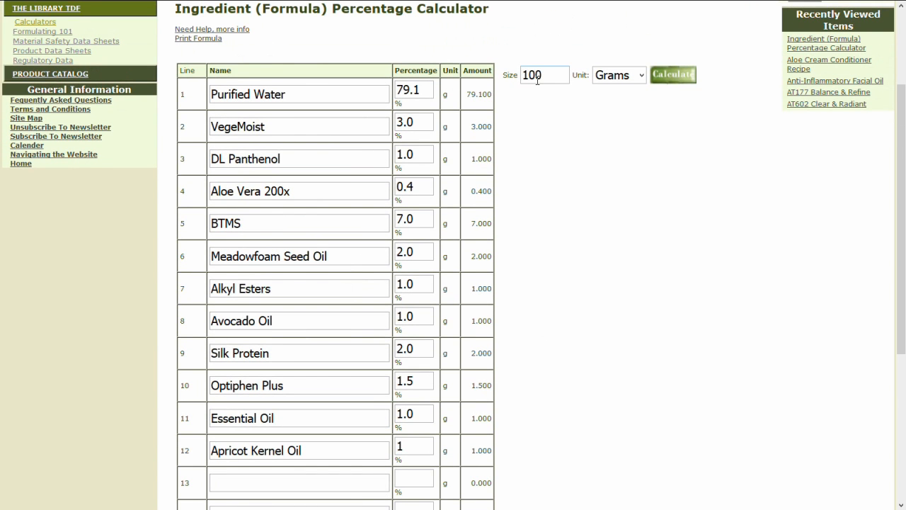
scroll(512, 361, "down", 1)
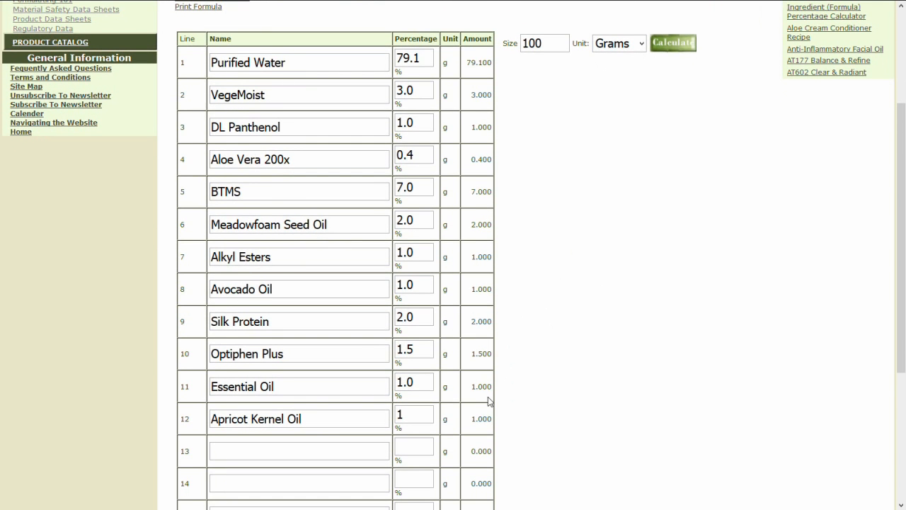
scroll(552, 193, "up", 2)
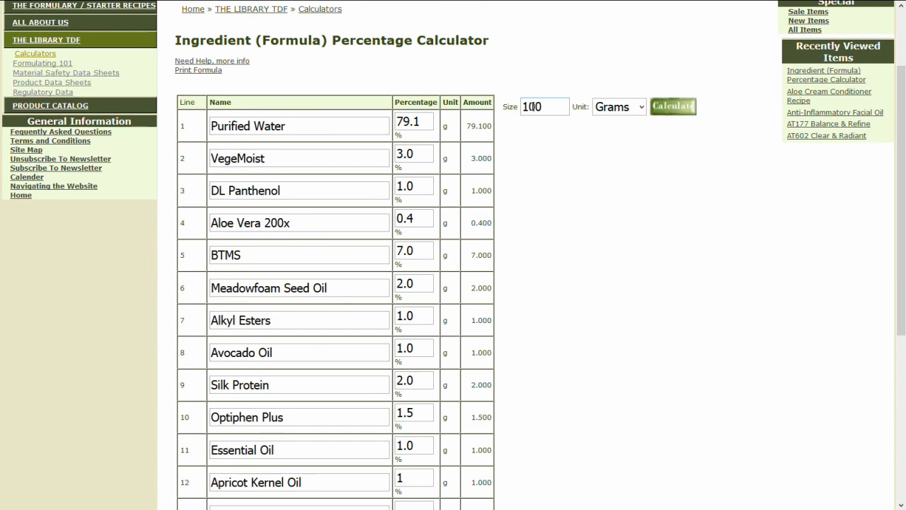
- Set the batch size to 16 and its unit to Ounces
left_click_drag(551, 106, 492, 103)
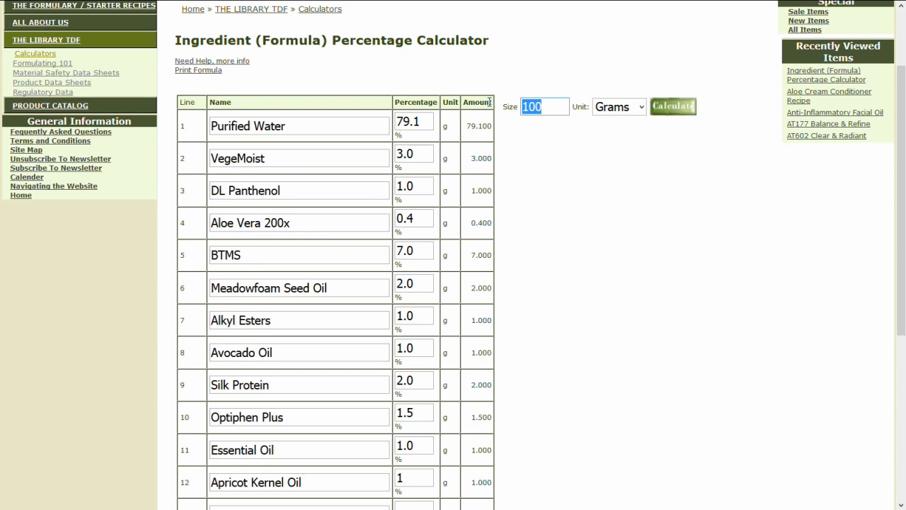
type("16")
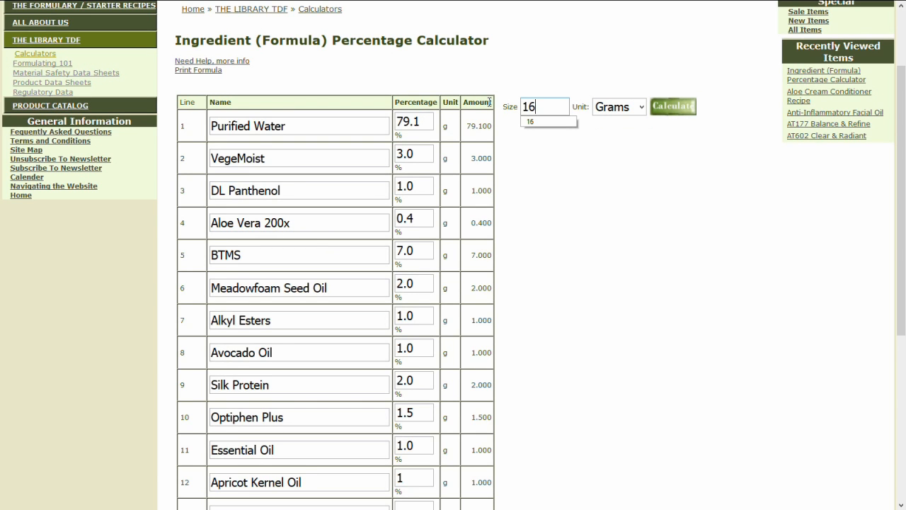
scroll(489, 102, "down", 1)
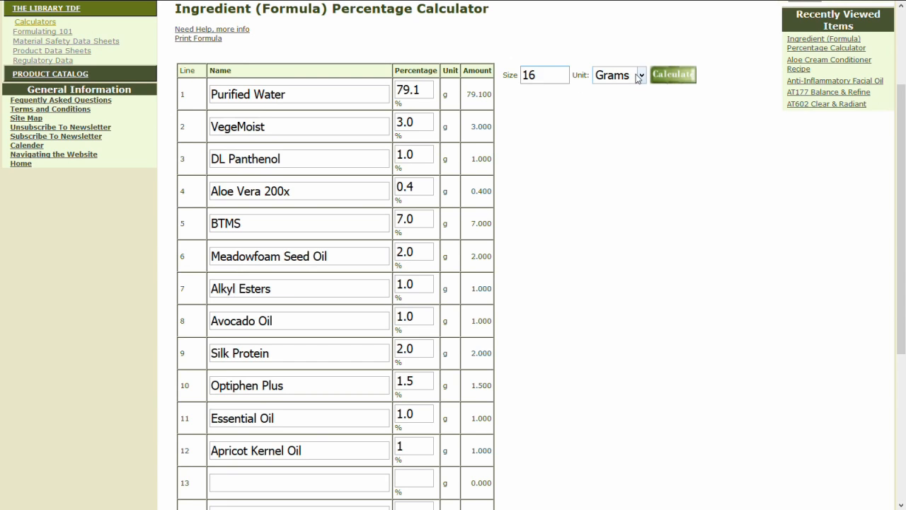
left_click(642, 76)
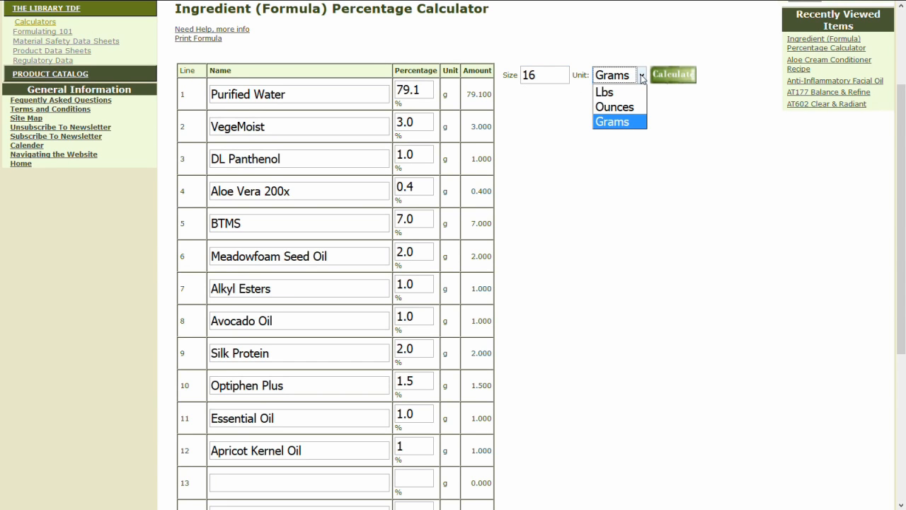
left_click(626, 107)
- Recalculate the formula for the 16-ounce batch and review each ingredient's amount and the total
scroll(607, 147, "down", 1)
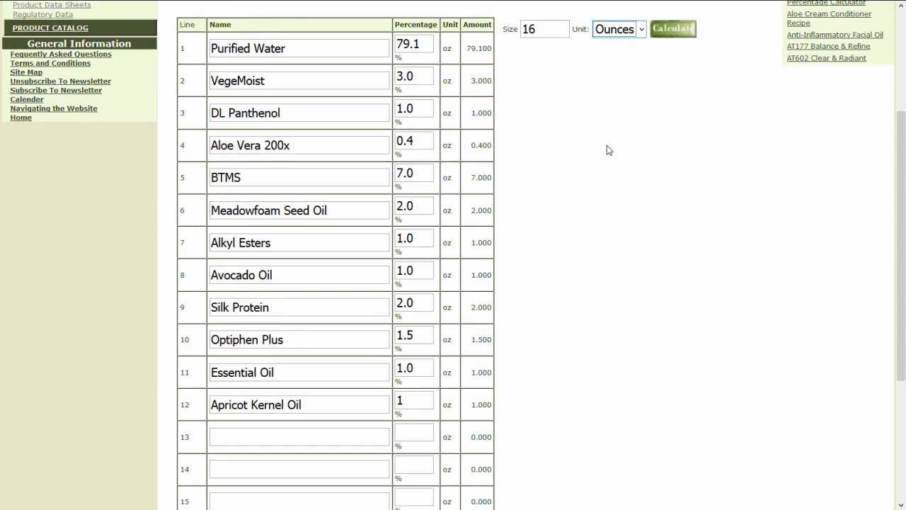
scroll(607, 145, "down", 2)
scroll(607, 145, "up", 3)
scroll(607, 142, "down", 3)
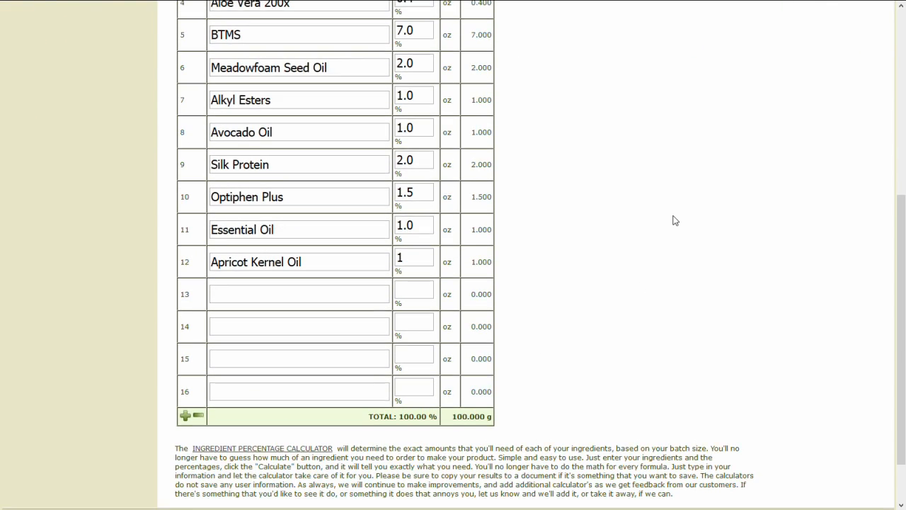
scroll(673, 218, "up", 4)
scroll(675, 220, "up", 1)
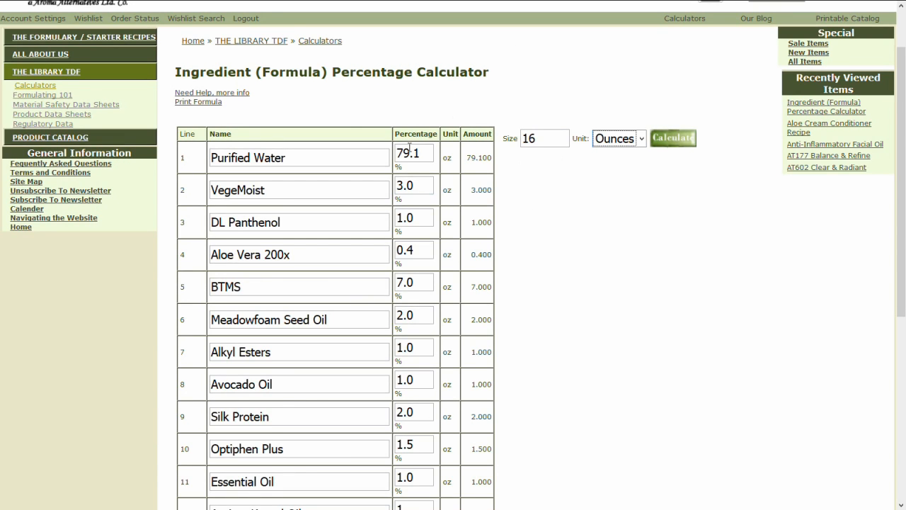
left_click(667, 145)
scroll(653, 236, "down", 2)
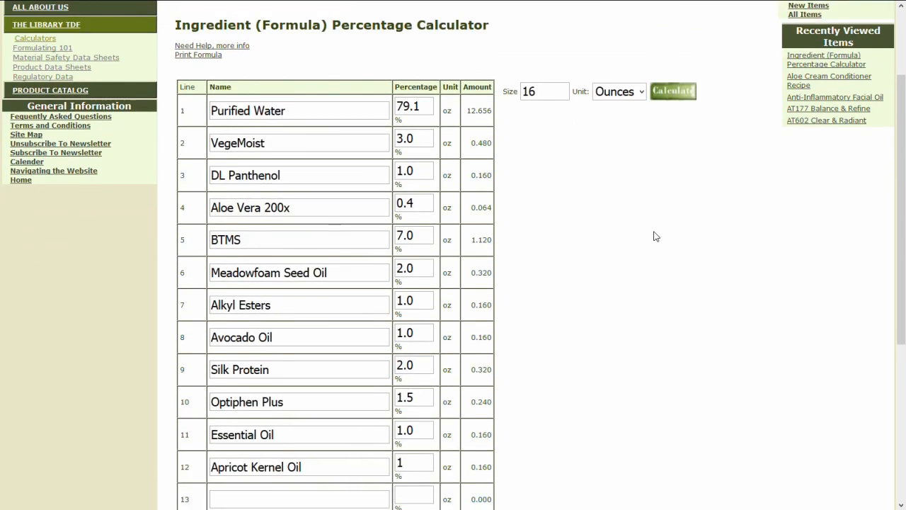
scroll(606, 263, "down", 3)
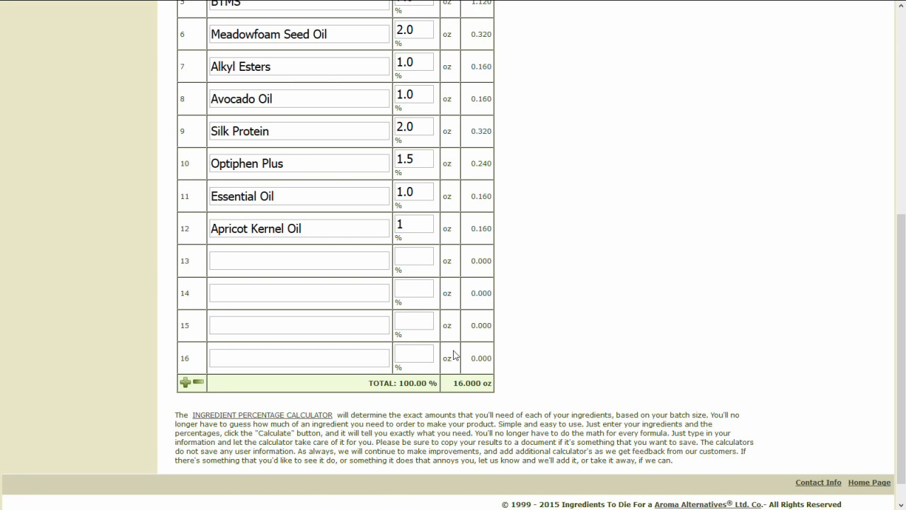
scroll(631, 309, "up", 5)
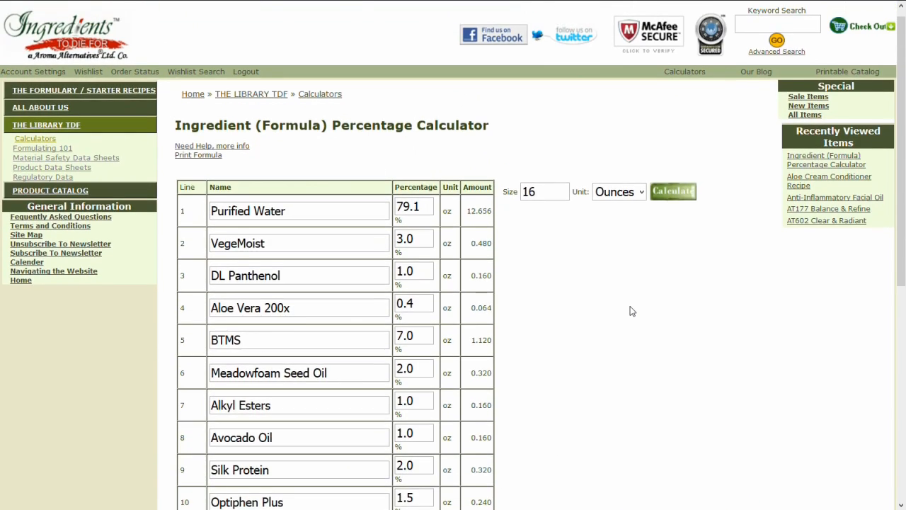
scroll(630, 309, "down", 5)
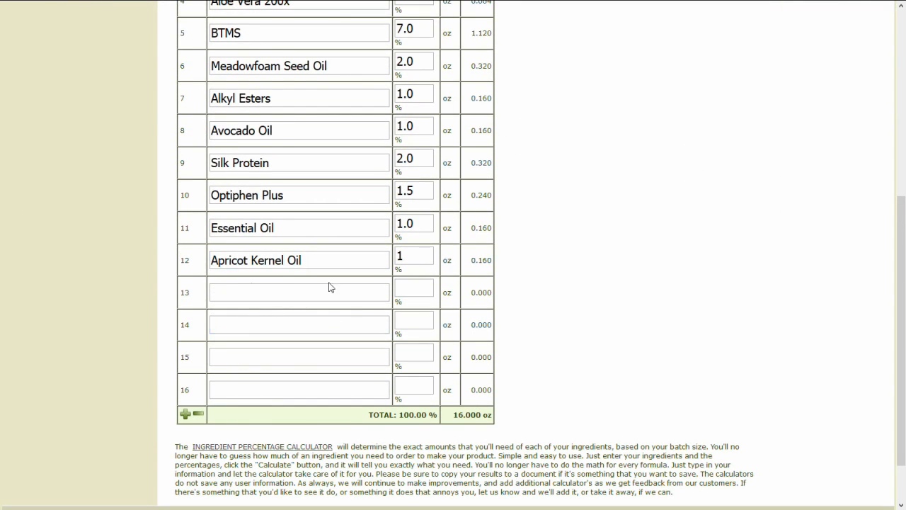
scroll(606, 293, "up", 4)
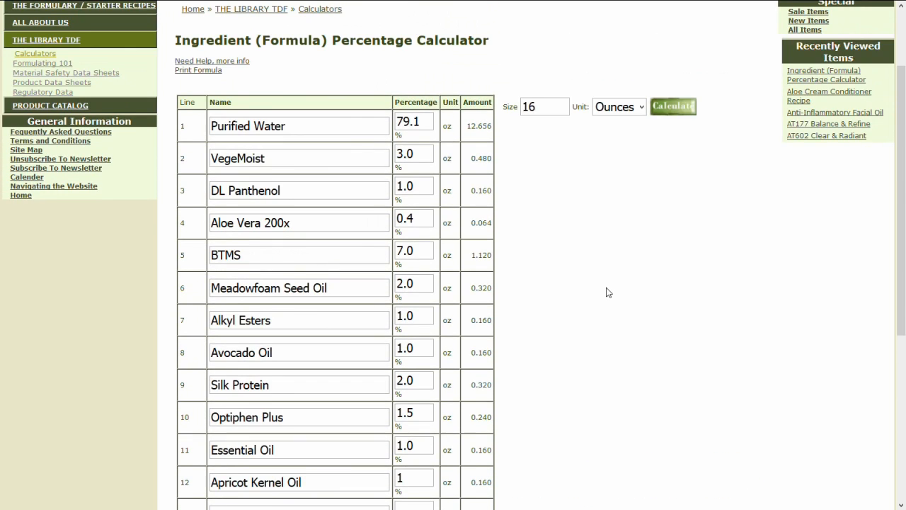
scroll(606, 292, "up", 1)
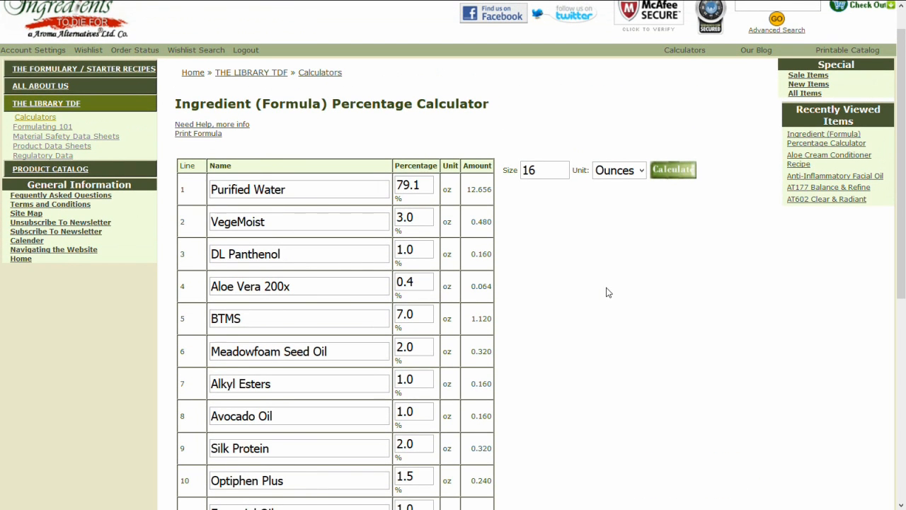